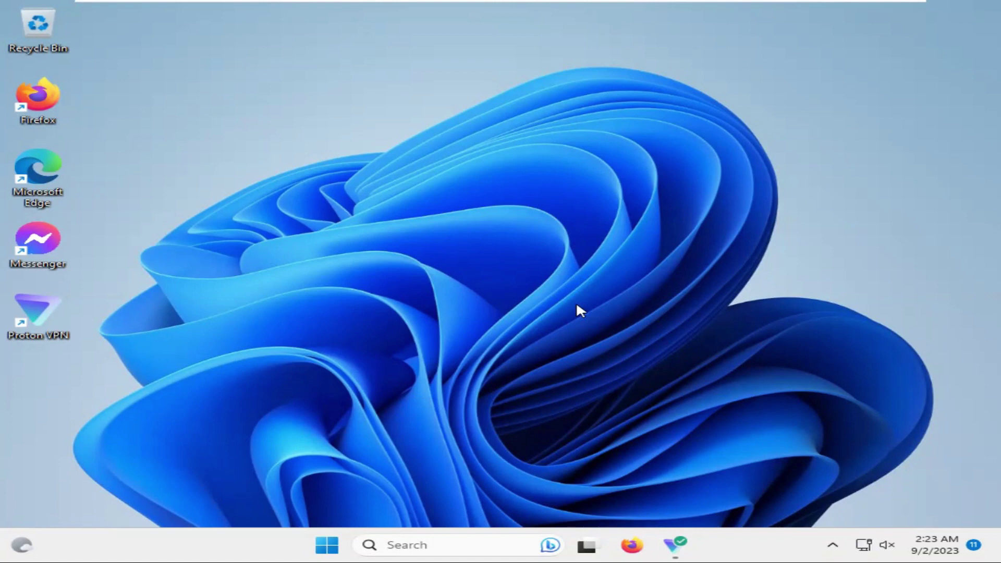
Search the Start menu for 'services' and launch the Services app.
left_click(328, 543)
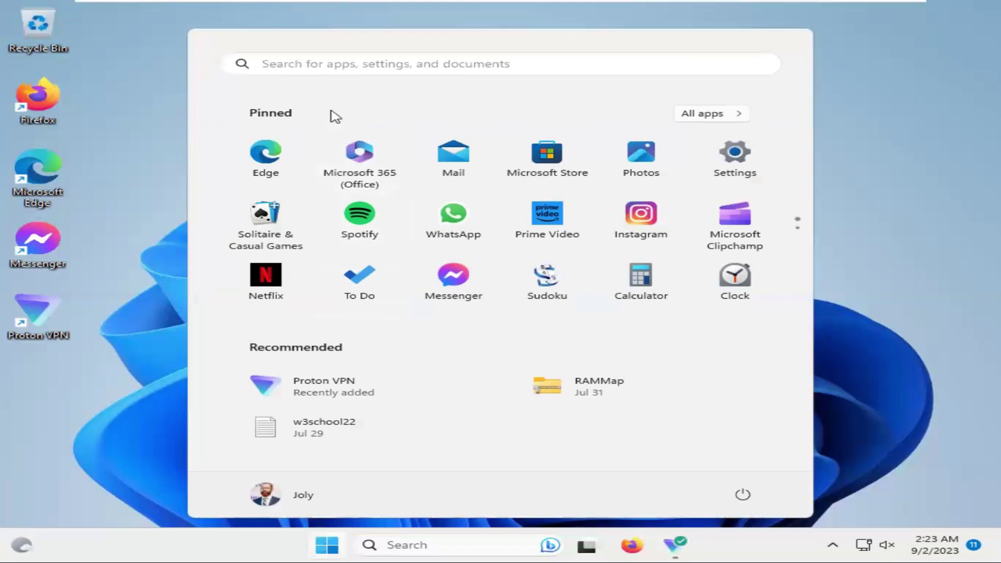
left_click(333, 61)
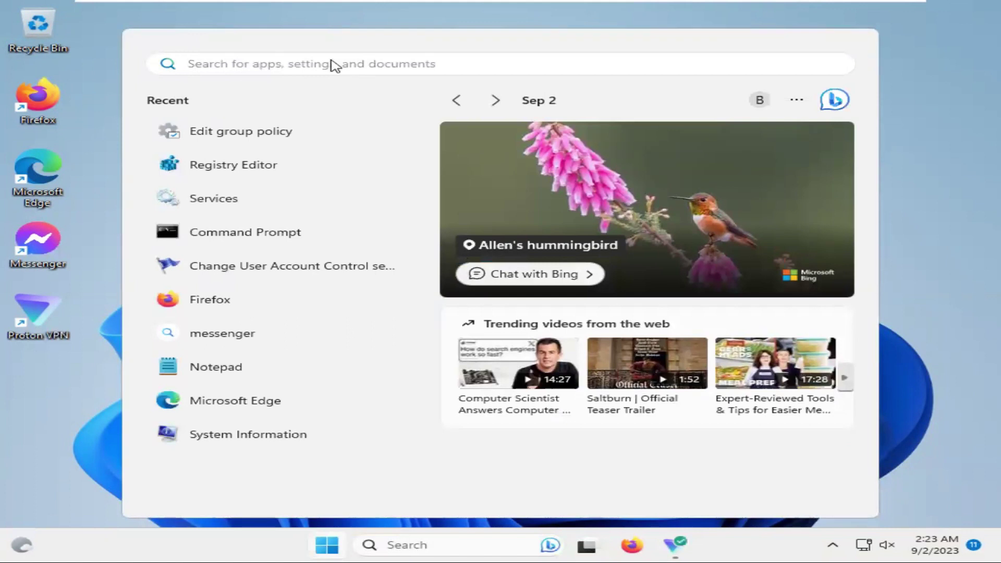
type("services")
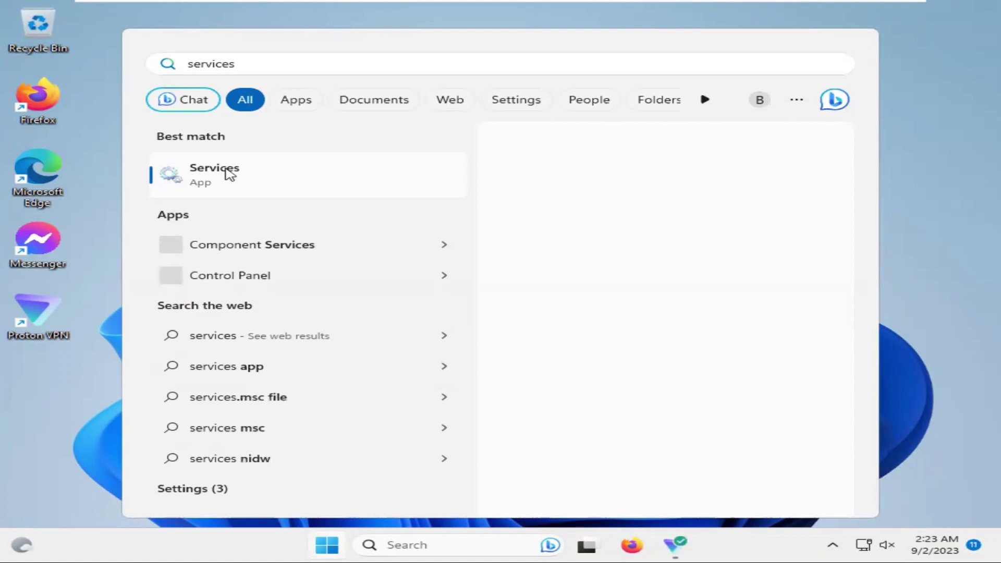
left_click(230, 175)
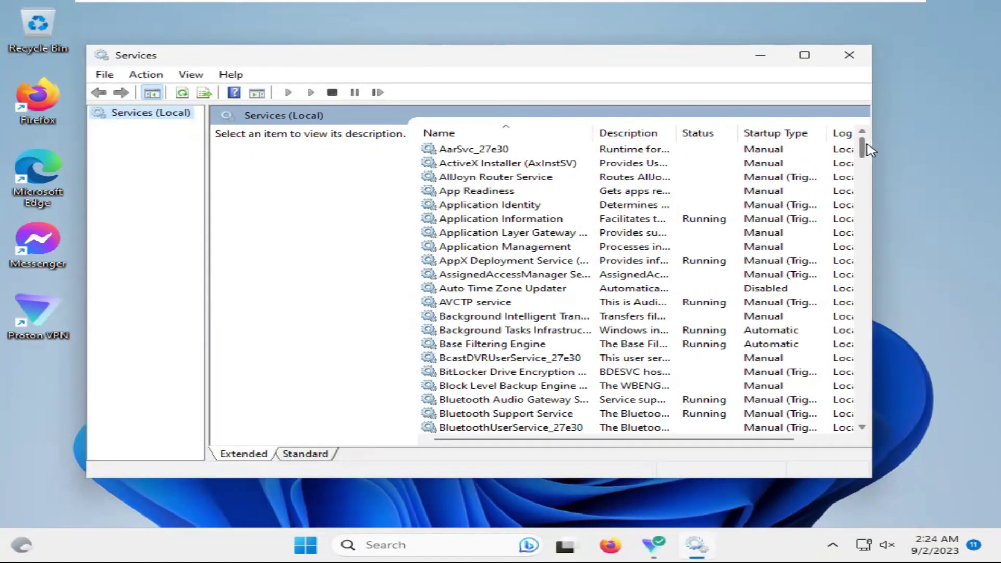
Scroll to Windows Update in the services list and open its Properties dialog.
left_click_drag(866, 142, 874, 402)
left_click(458, 358)
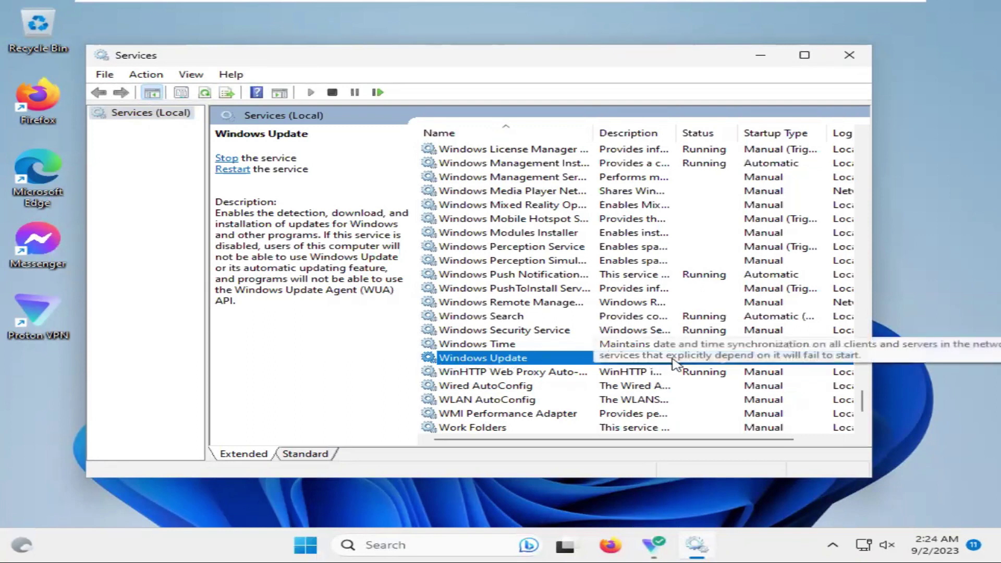
right_click(546, 361)
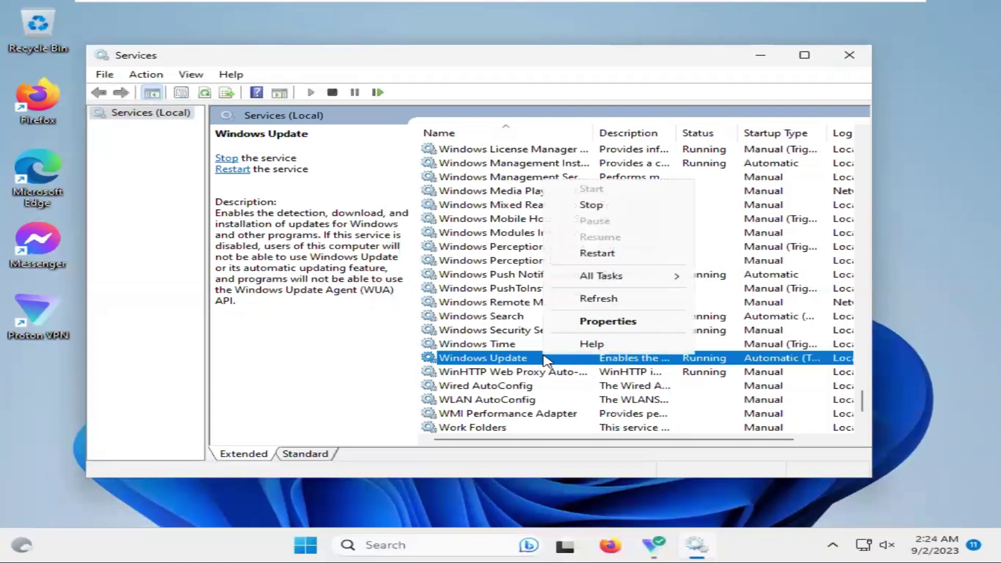
left_click(579, 323)
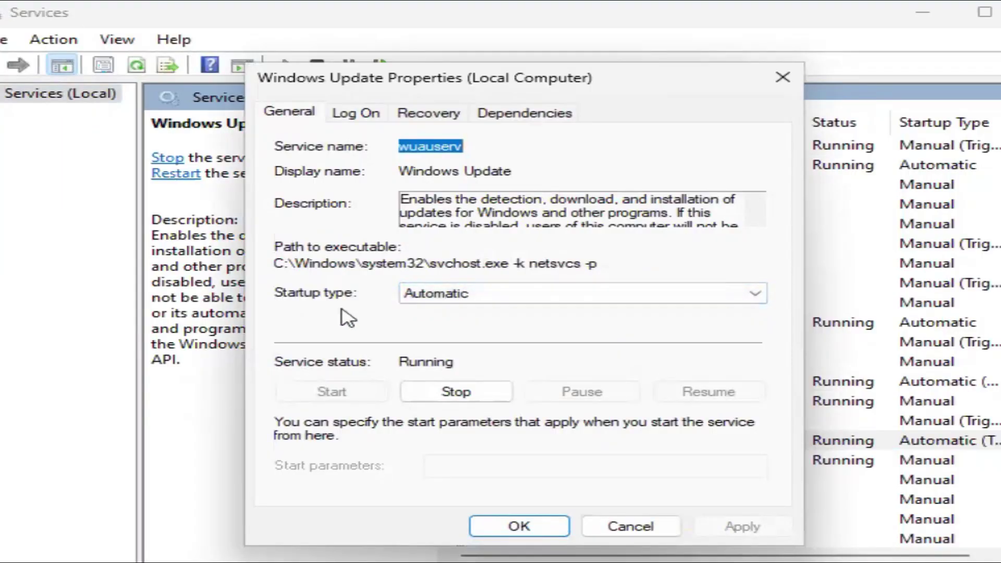
Stop Windows Update, change its startup type from Automatic to Disabled, and apply.
left_click(456, 395)
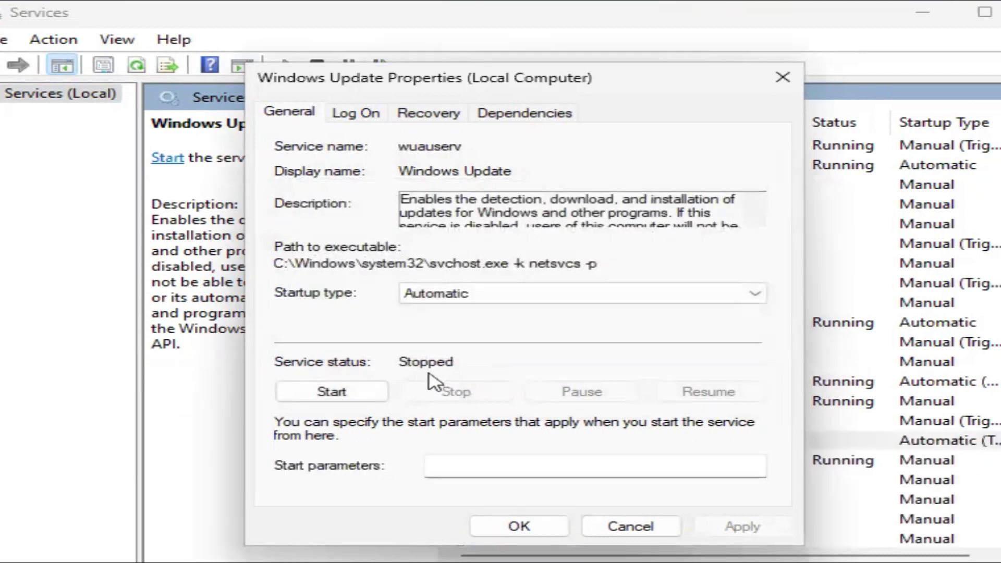
left_click(512, 303)
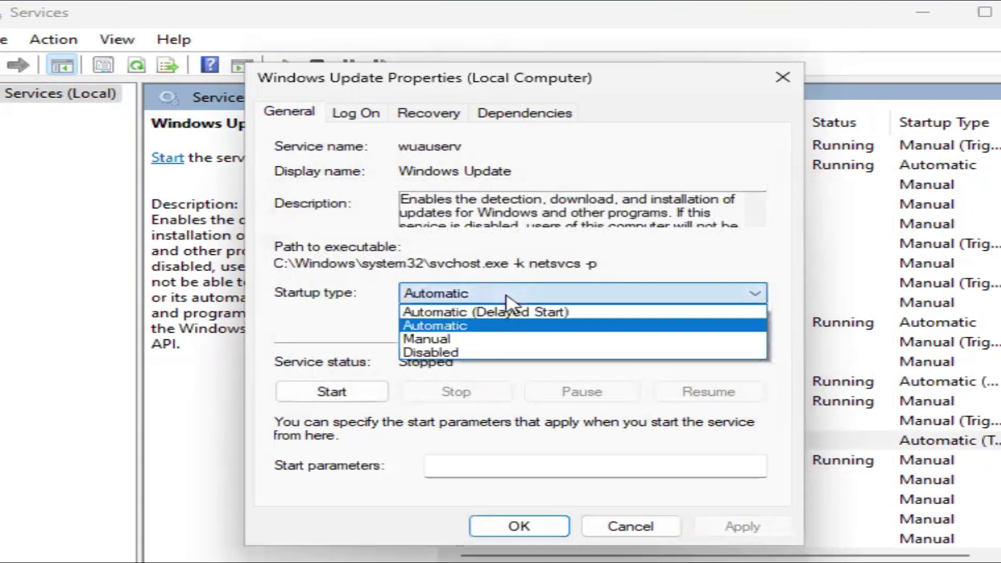
left_click(498, 356)
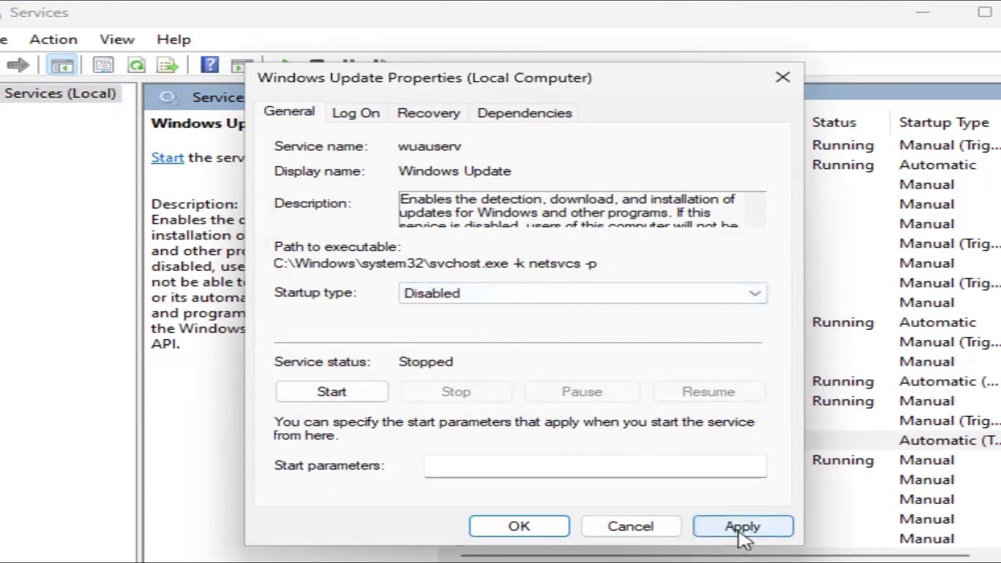
left_click(738, 528)
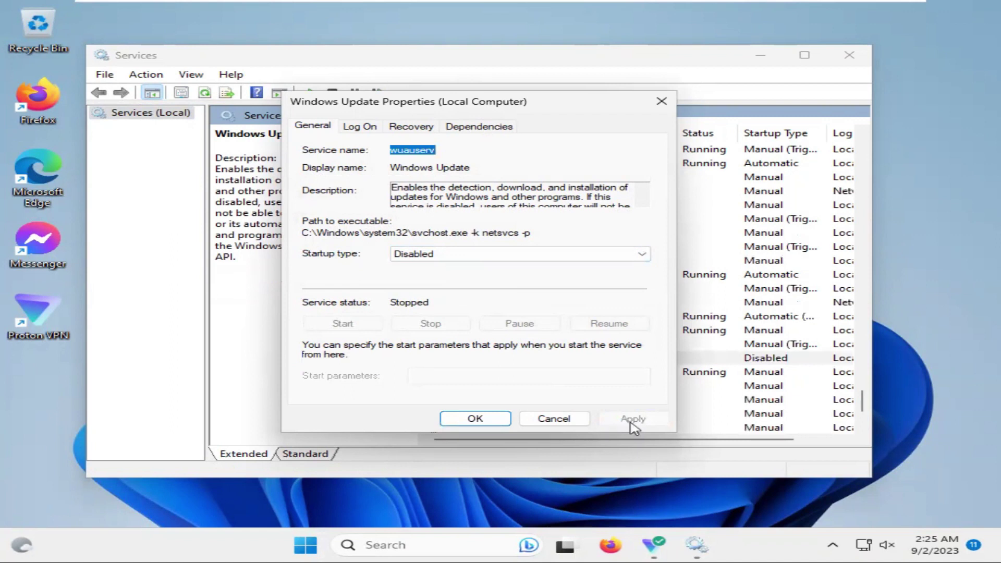
left_click(475, 419)
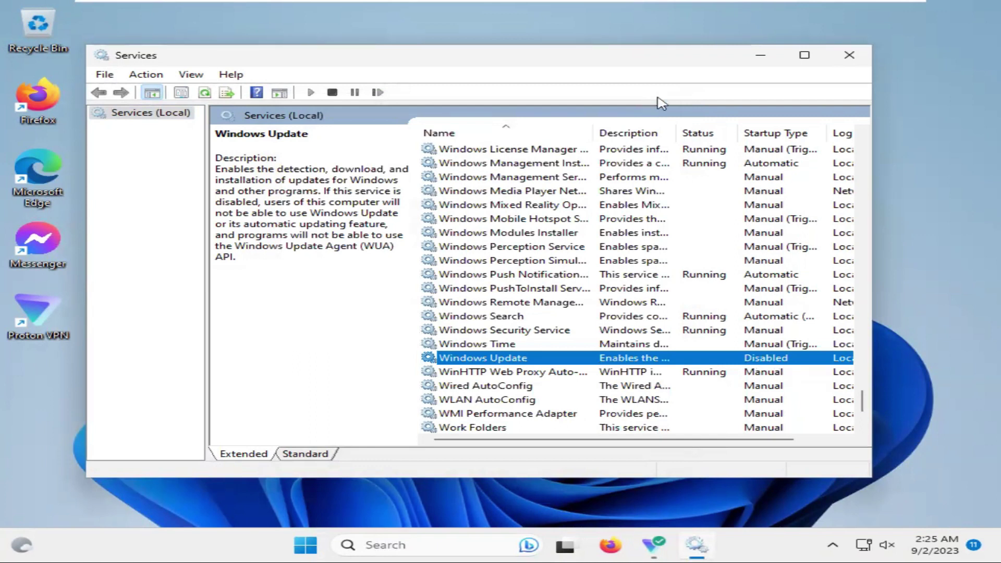
Close Services and launch Registry Editor from a Start search for 'regedit'.
left_click(850, 55)
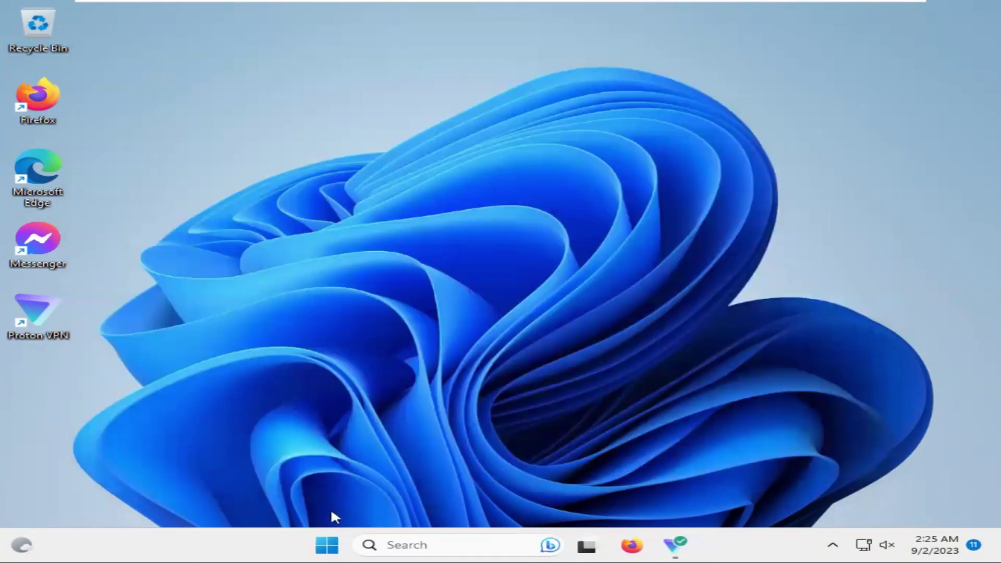
left_click(327, 545)
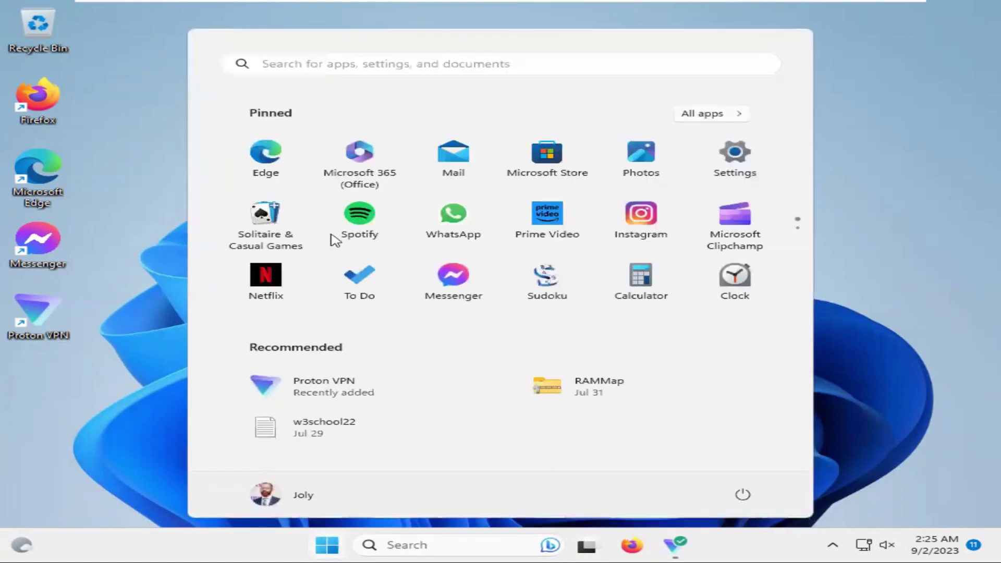
left_click(341, 70)
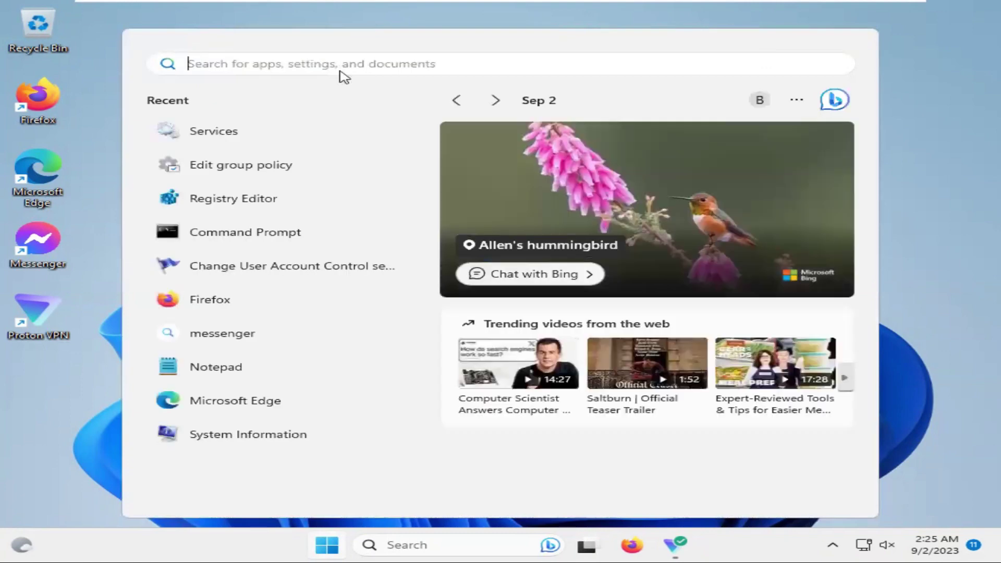
type("reg")
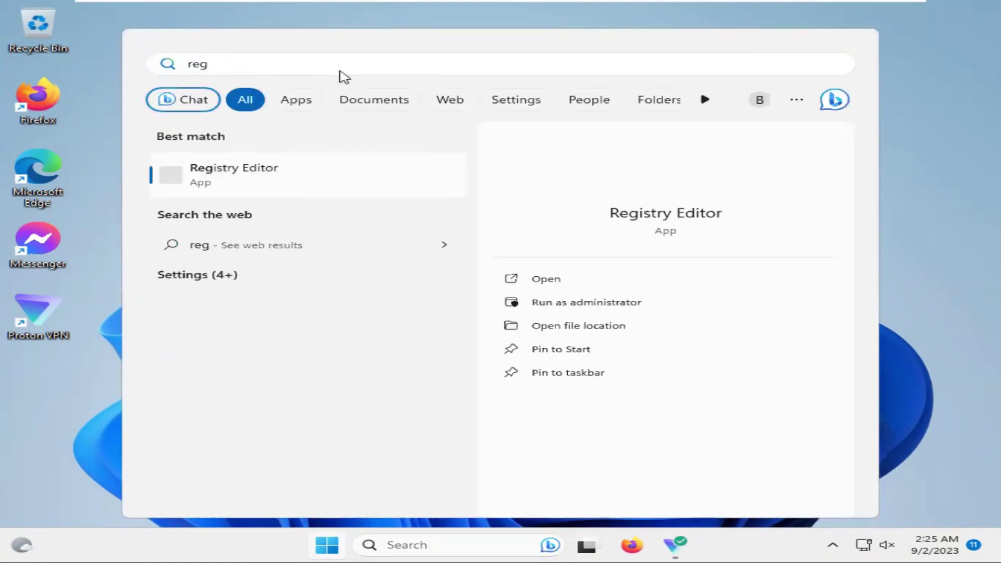
type("edit")
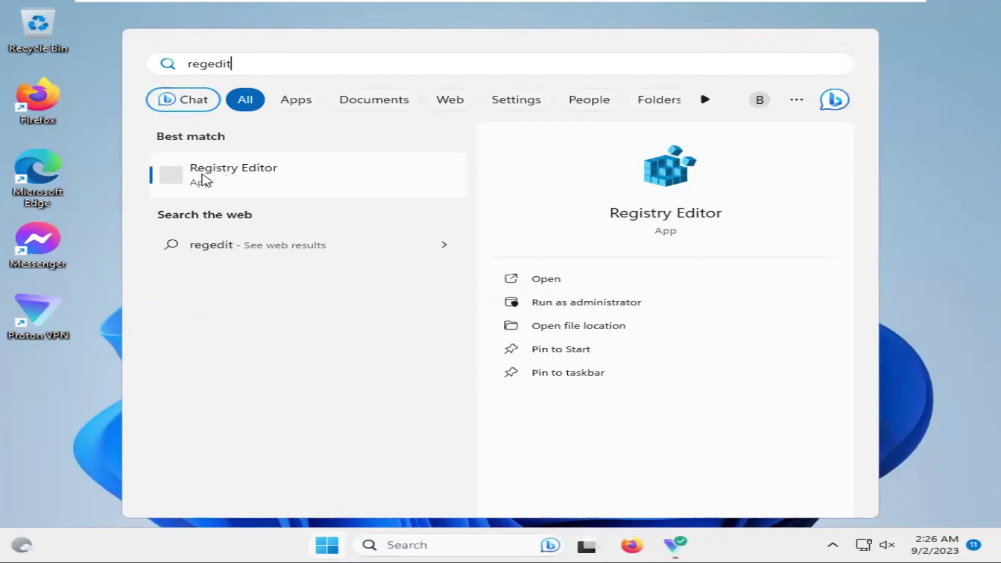
left_click(212, 173)
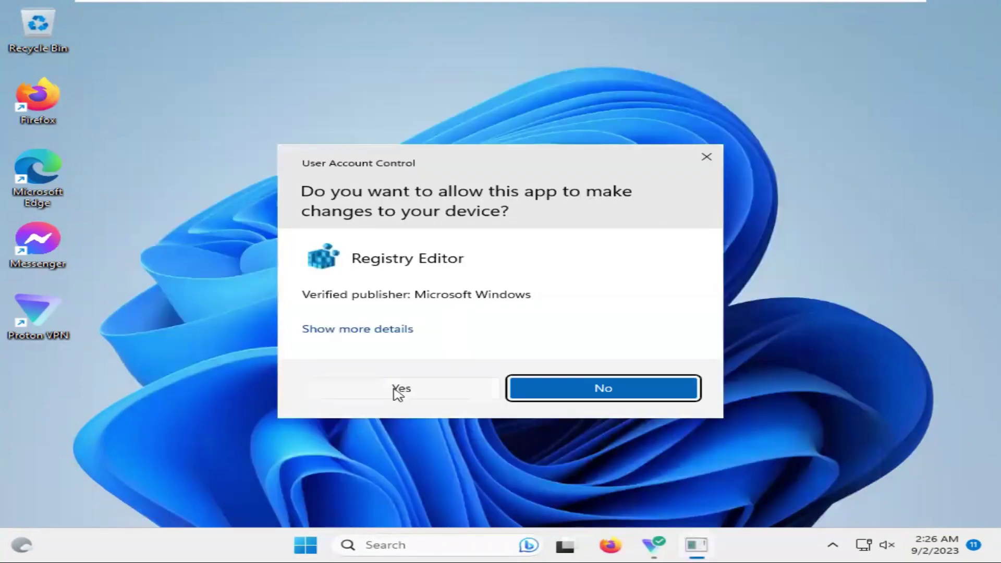
Allow Registry Editor to make changes and expand HKEY_LOCAL_MACHINE\SOFTWARE.
left_click(400, 390)
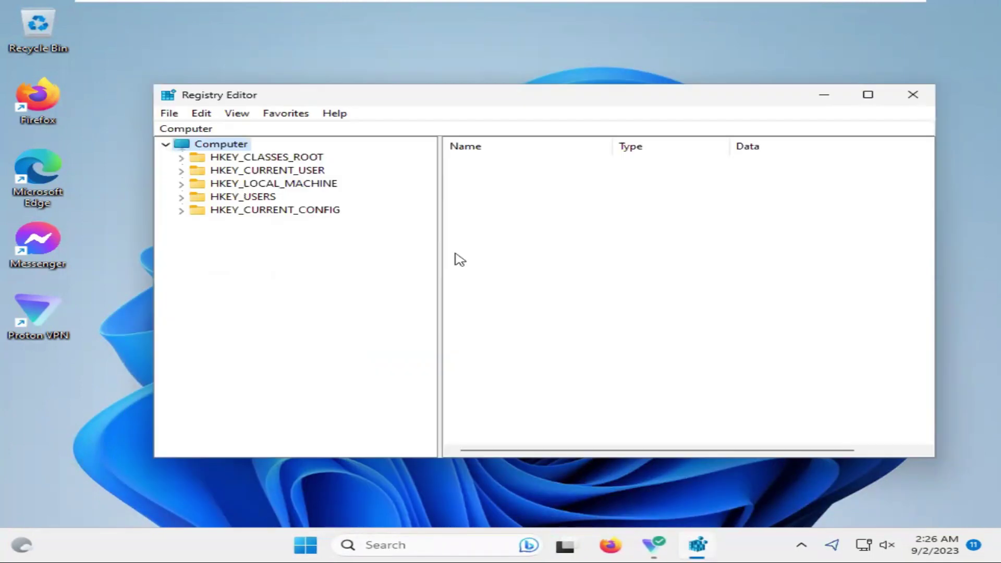
left_click(286, 185)
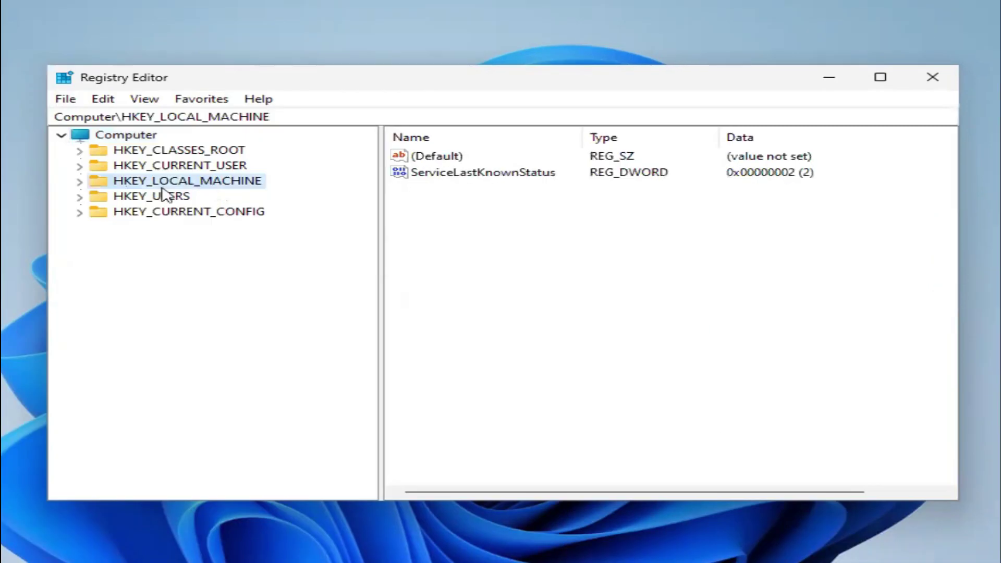
left_click(79, 181)
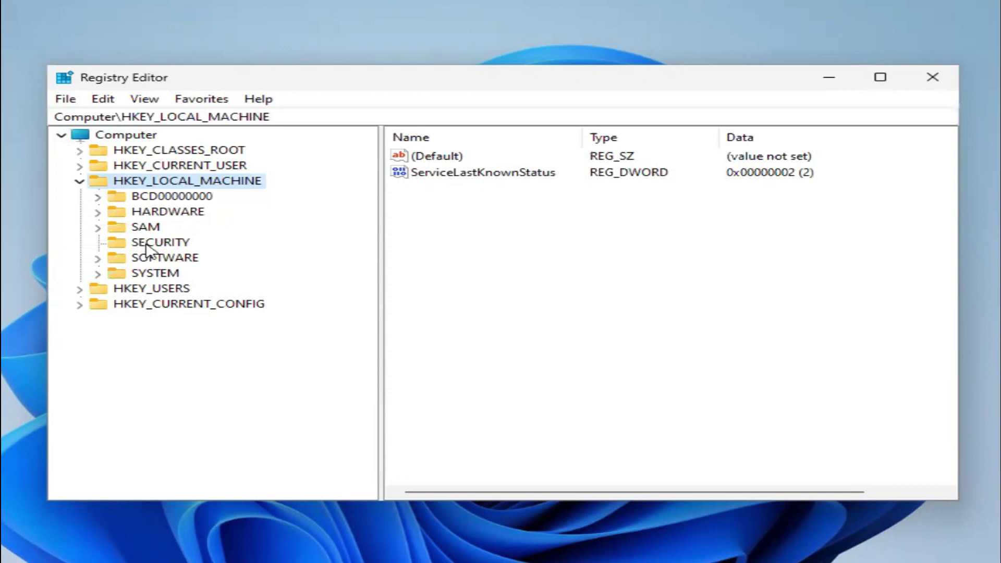
left_click(158, 256)
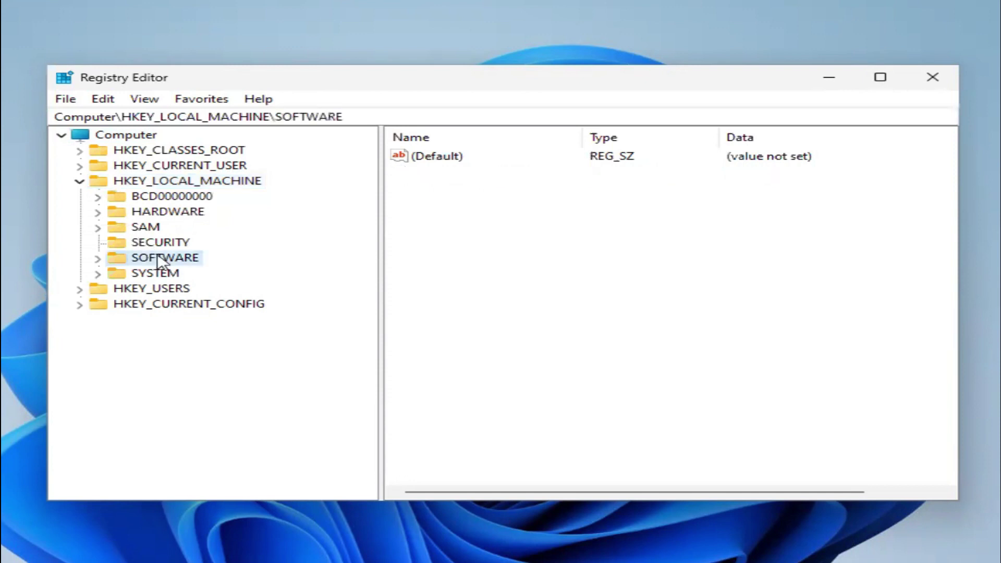
left_click(97, 259)
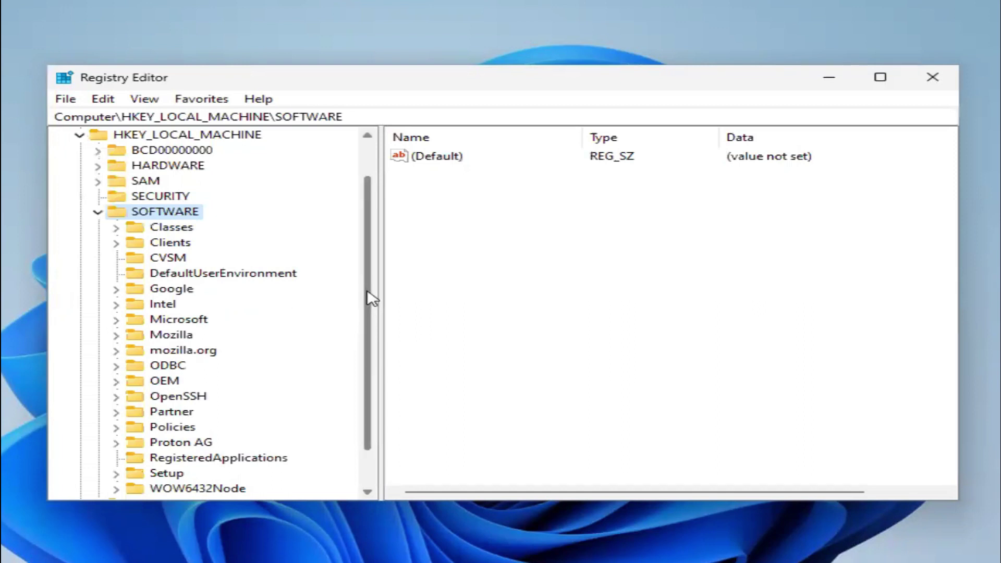
Expand Policies\Microsoft and open the Windows key to list its subkeys.
scroll(372, 313, "down", 1)
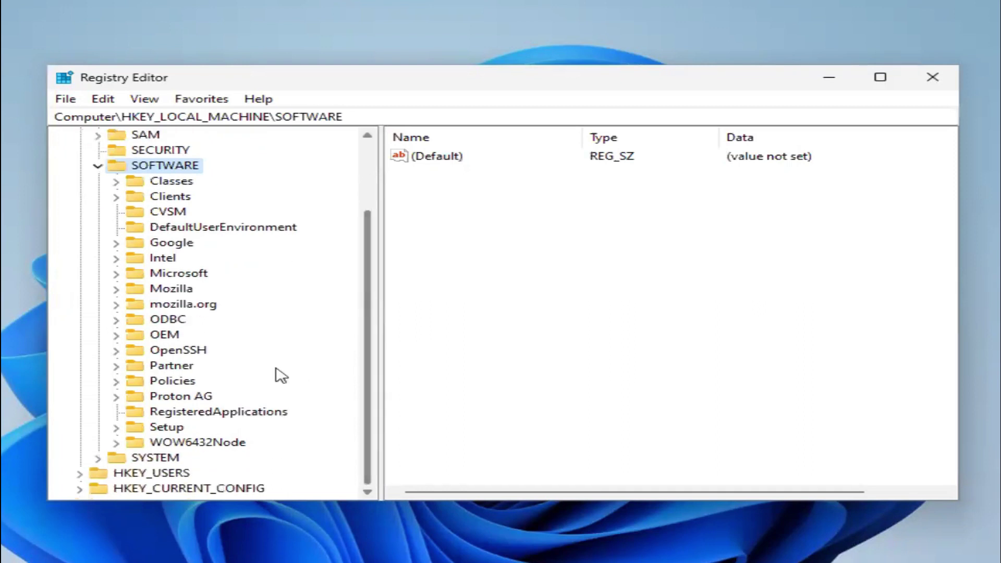
left_click(190, 381)
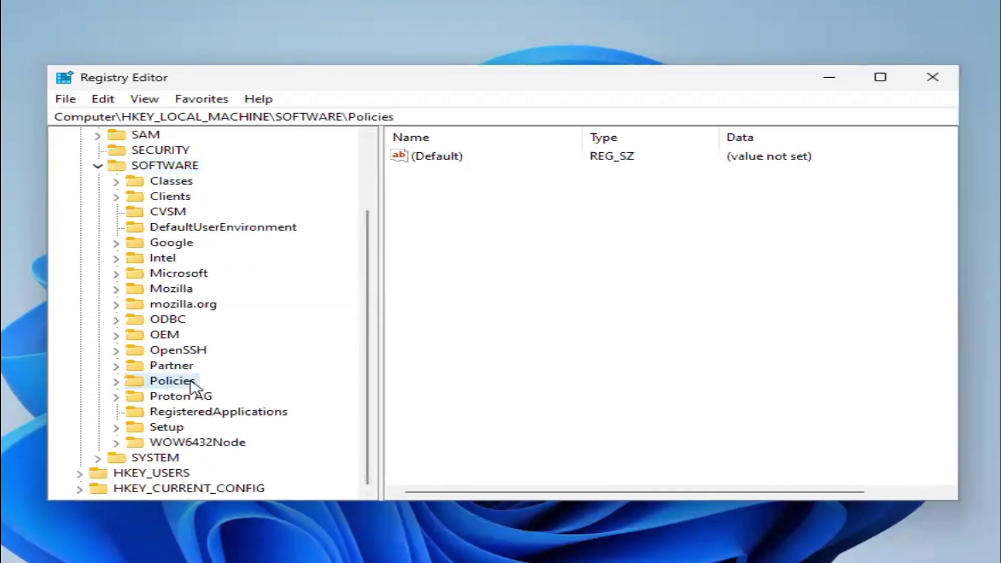
double_click(137, 384)
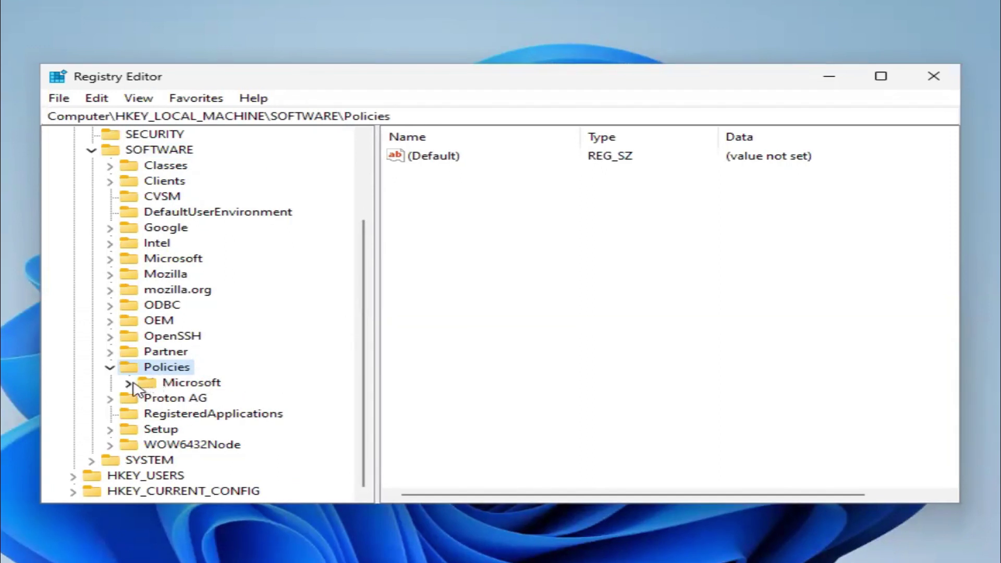
left_click(170, 383)
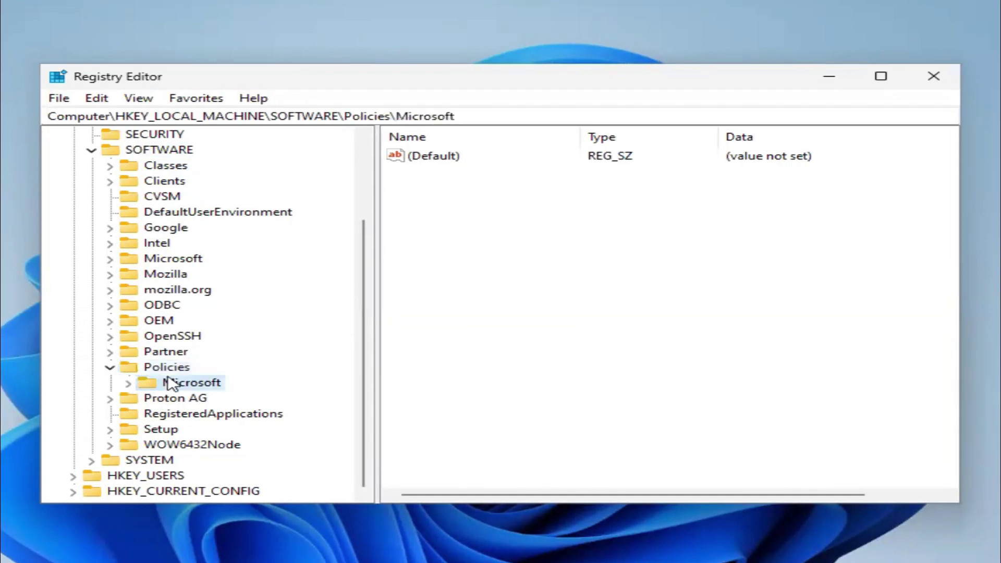
left_click(130, 384)
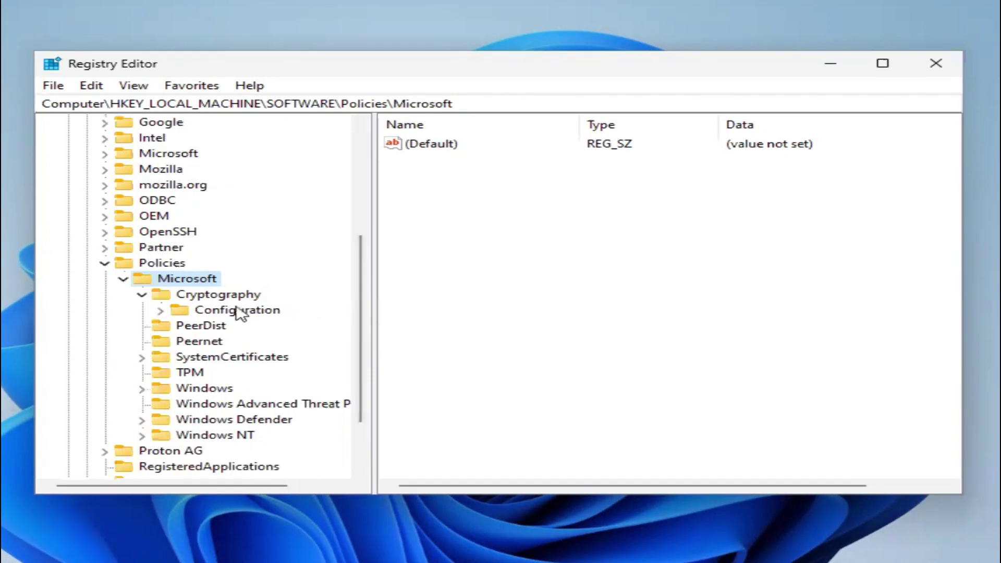
left_click(201, 389)
double_click(156, 391)
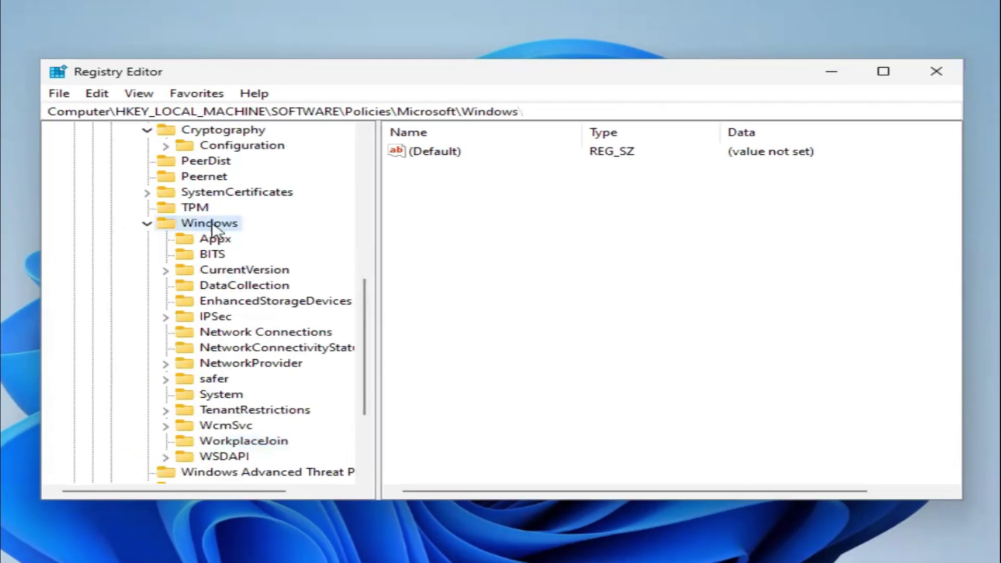
Add a new subkey named 'WindowsUpdate' to the Policies\Microsoft\Windows key.
right_click(214, 229)
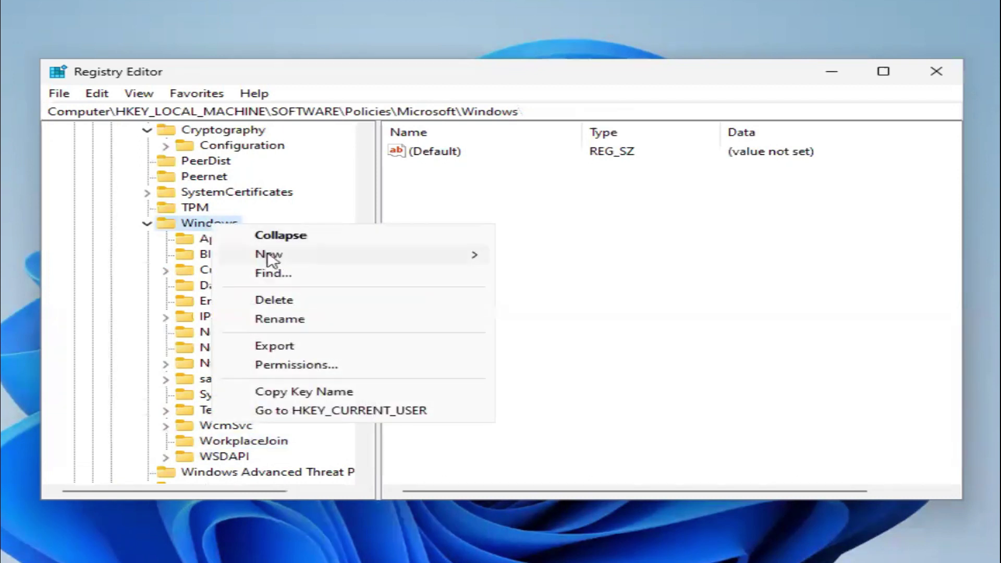
mouse_move(296, 257)
mouse_move(480, 257)
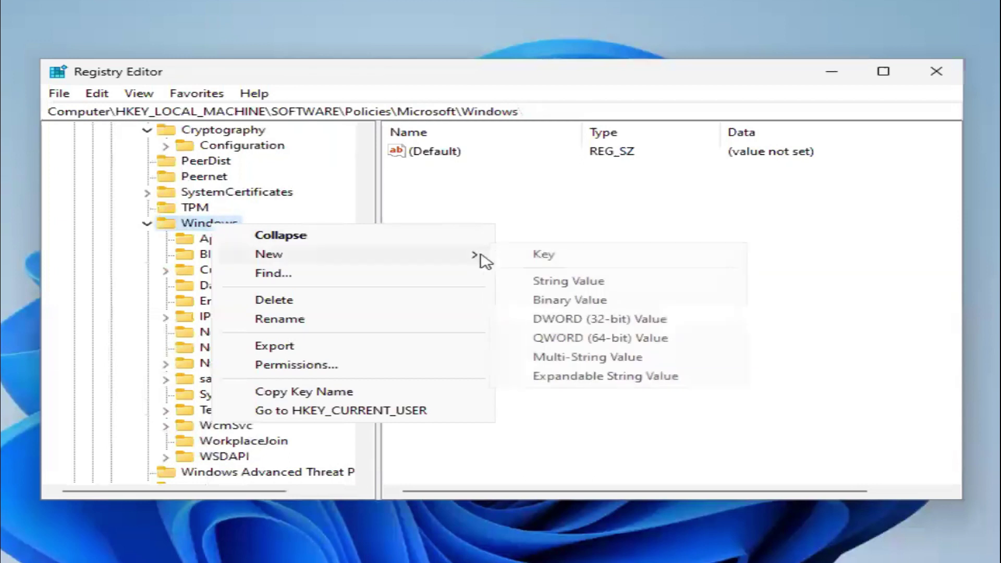
left_click(526, 256)
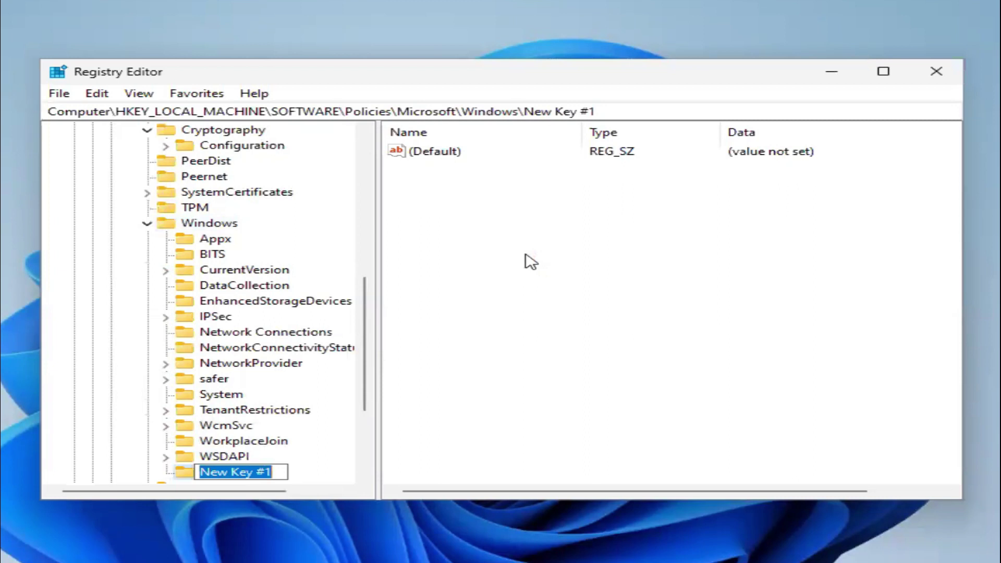
type("W")
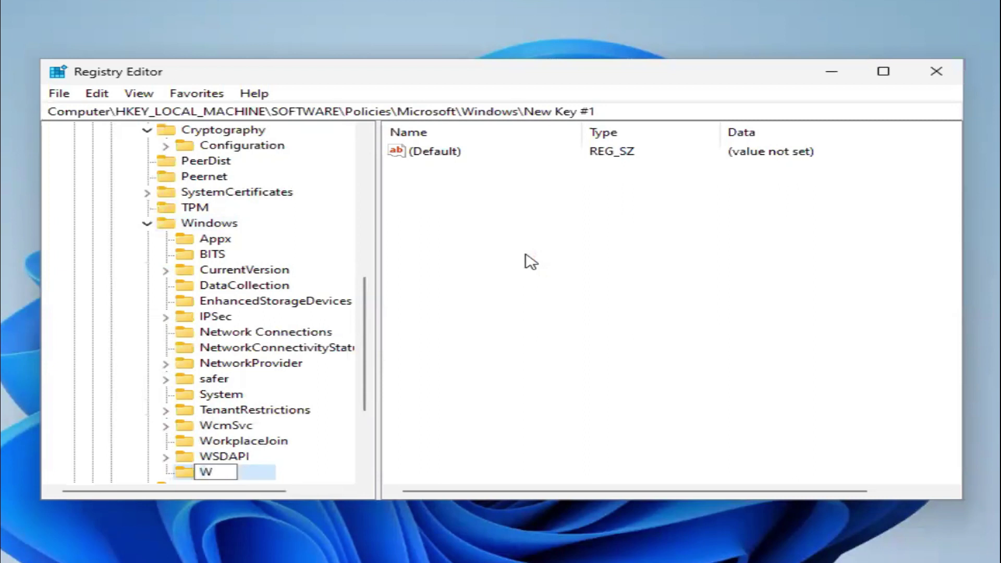
type("indow")
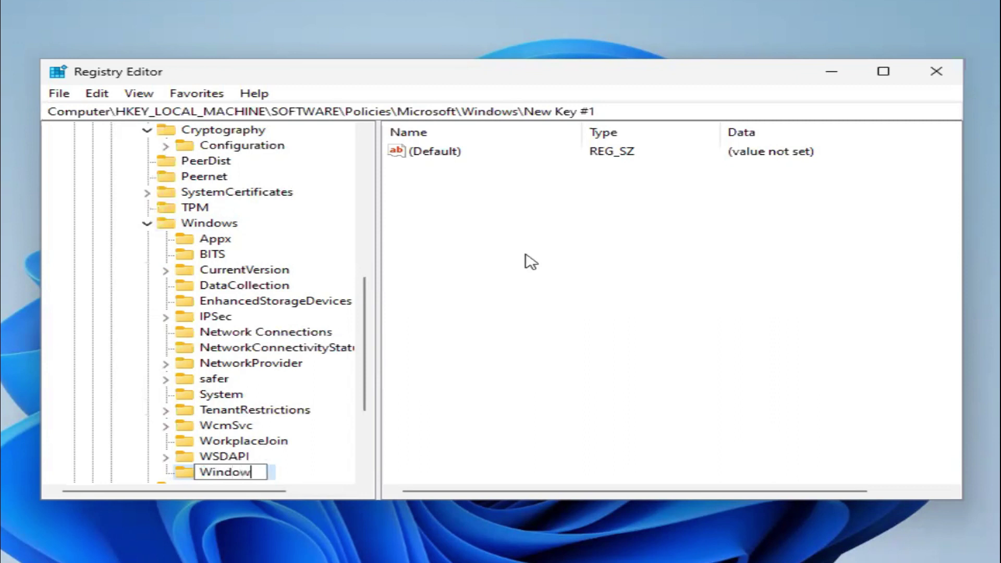
type("sUpda")
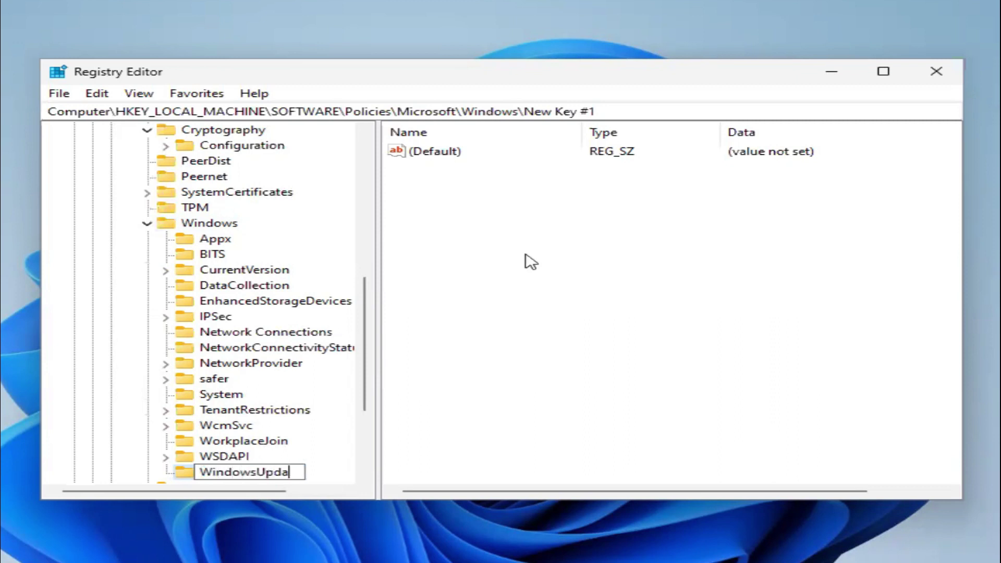
type("te")
key("Return")
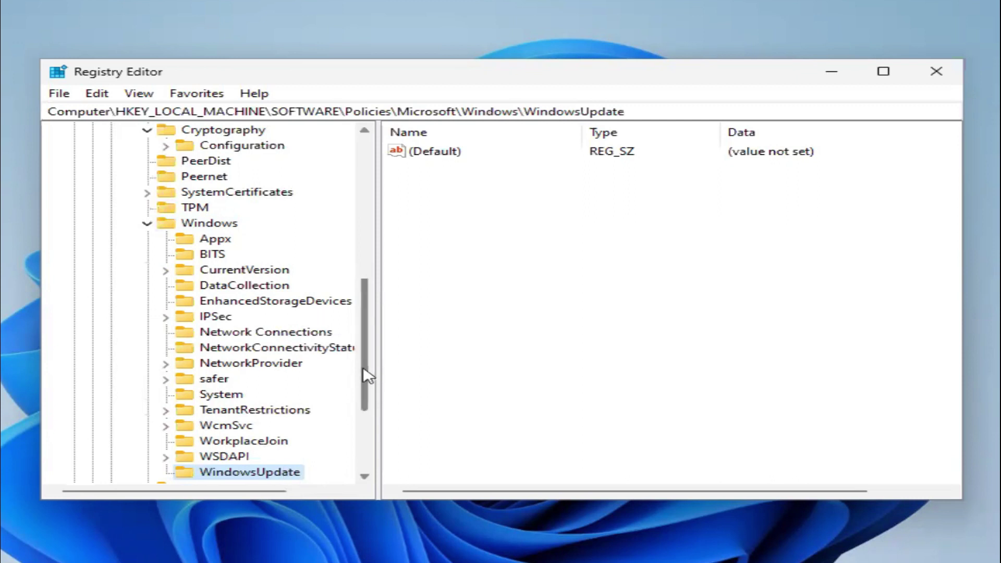
Create a subkey named 'AU' under WindowsUpdate and select it to view its values.
left_click_drag(367, 371, 358, 398)
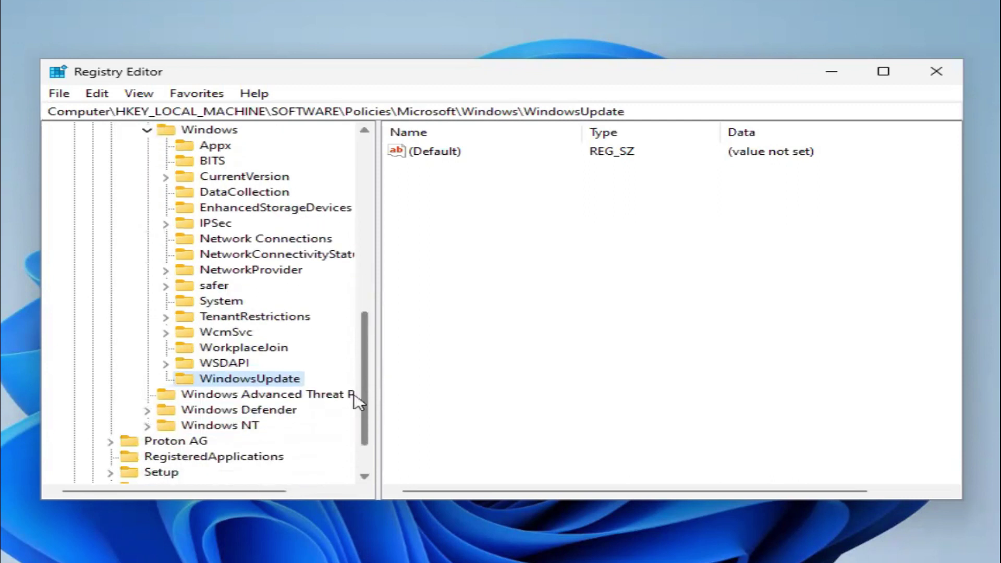
right_click(280, 385)
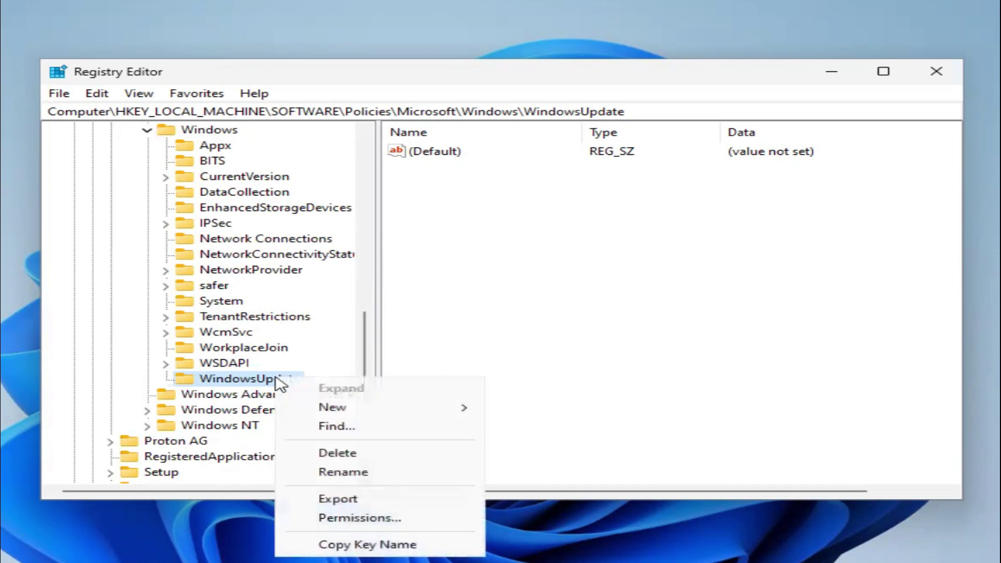
mouse_move(331, 409)
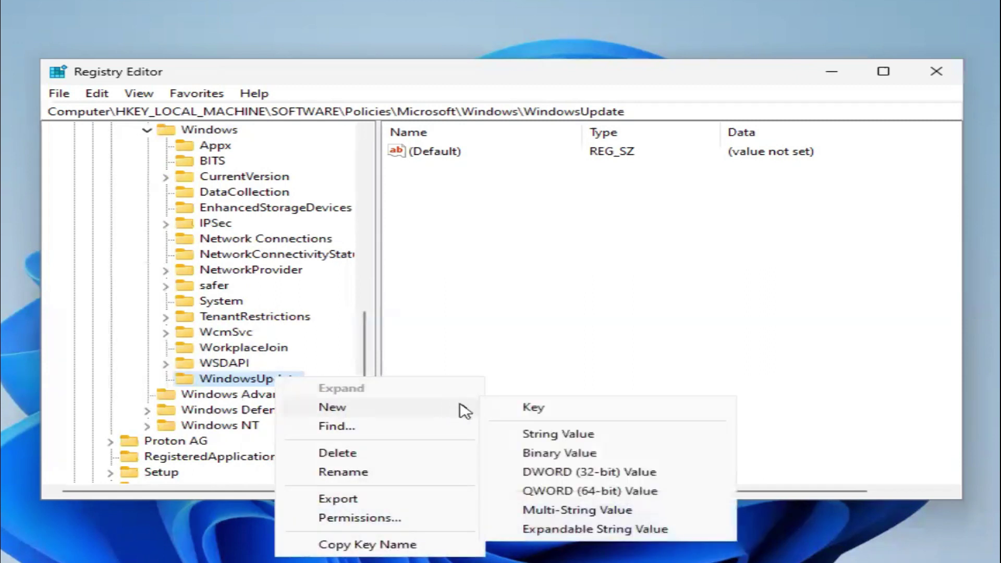
left_click(537, 408)
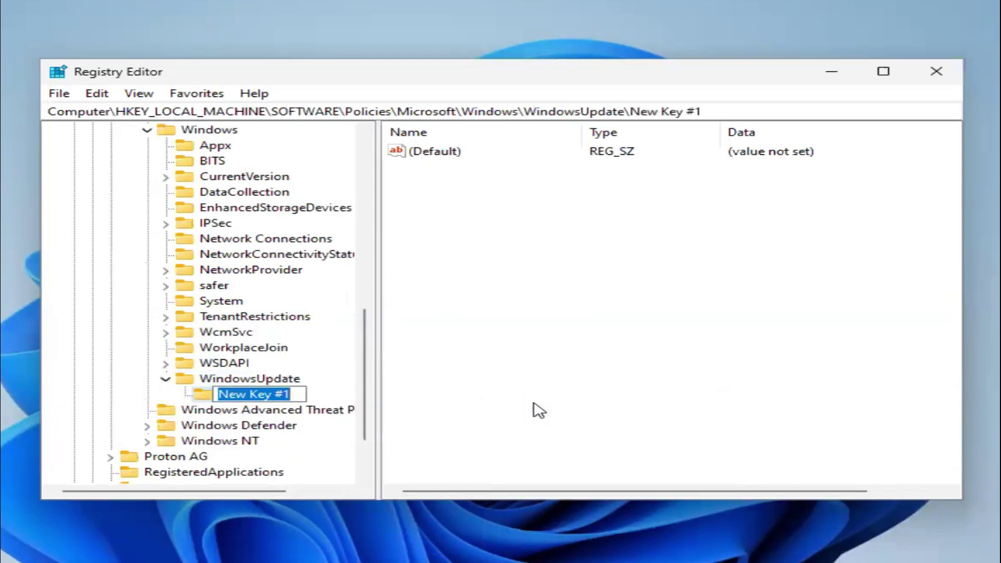
type("AU")
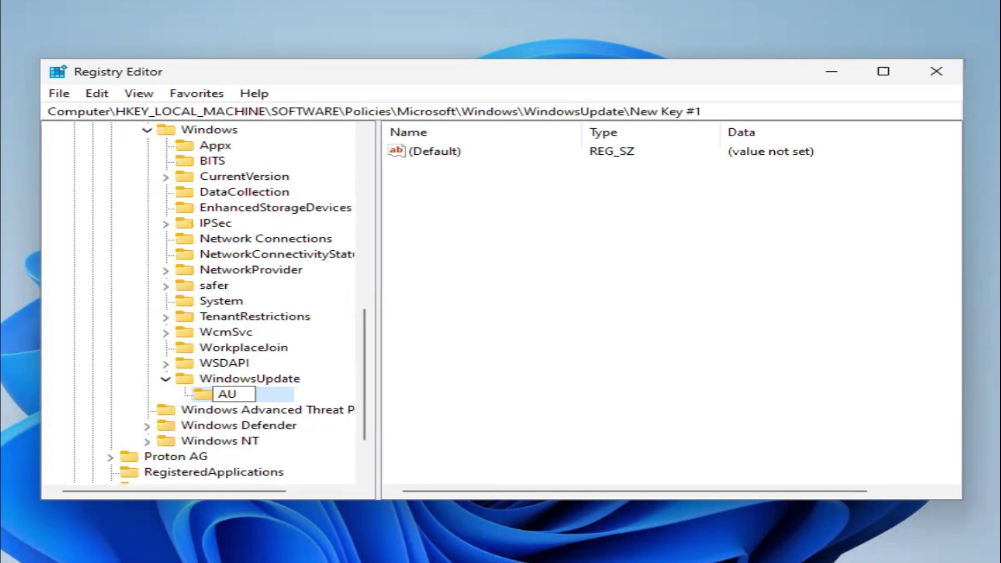
left_click(463, 406)
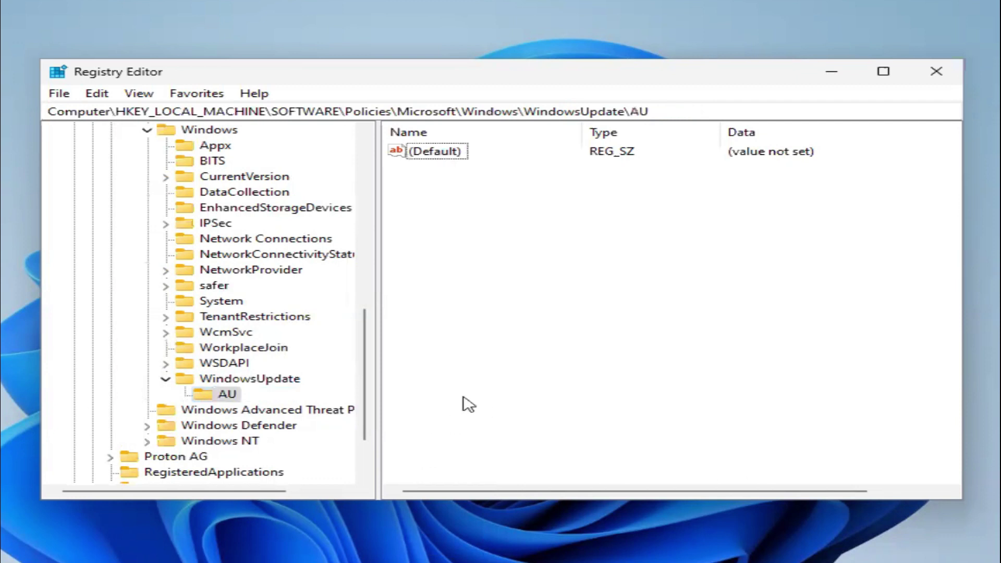
left_click(229, 398)
Add a DWORD (32-bit) value named 'NoAutoUpdate' to the AU key.
right_click(567, 251)
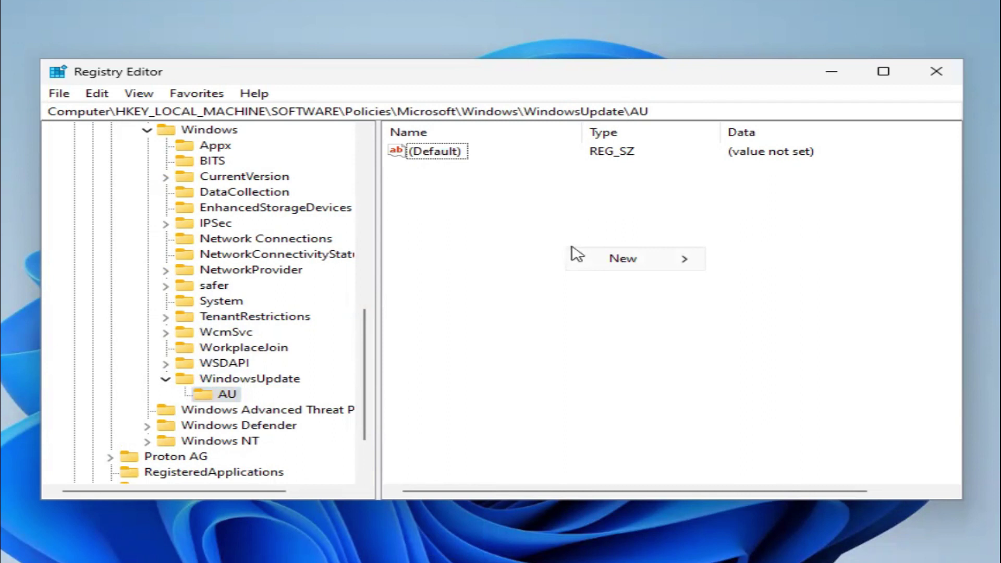
mouse_move(608, 259)
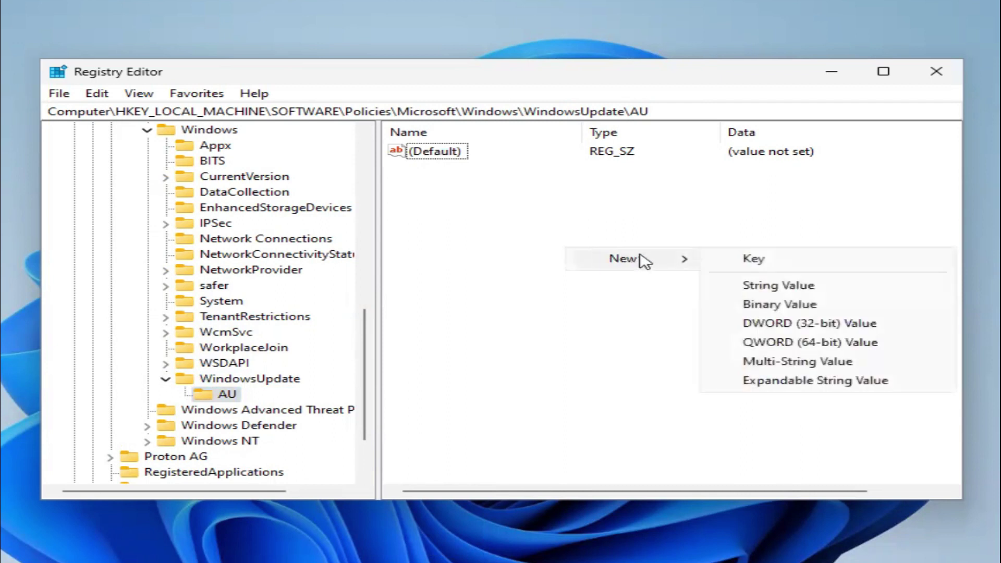
left_click(776, 326)
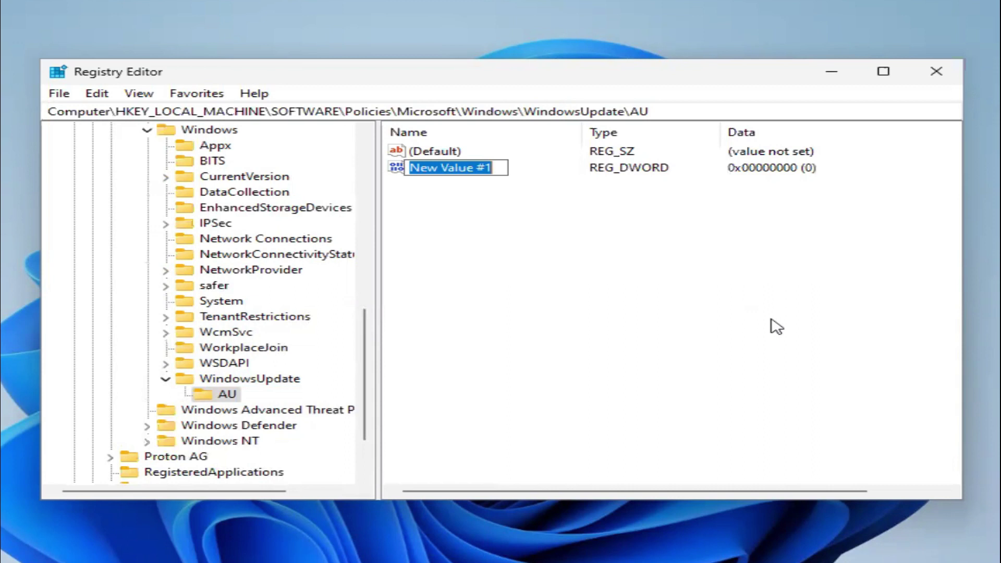
type("No")
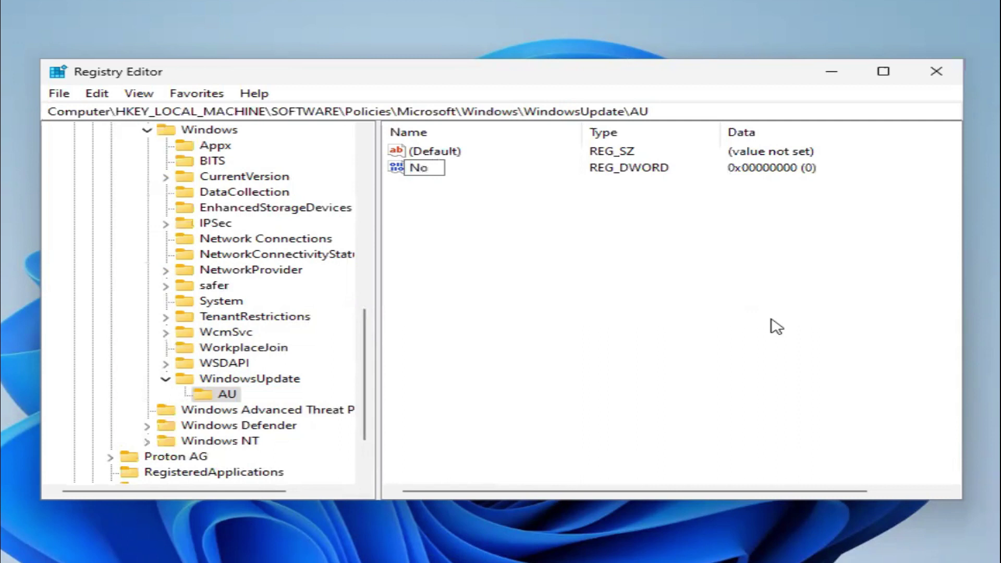
type("AutoU")
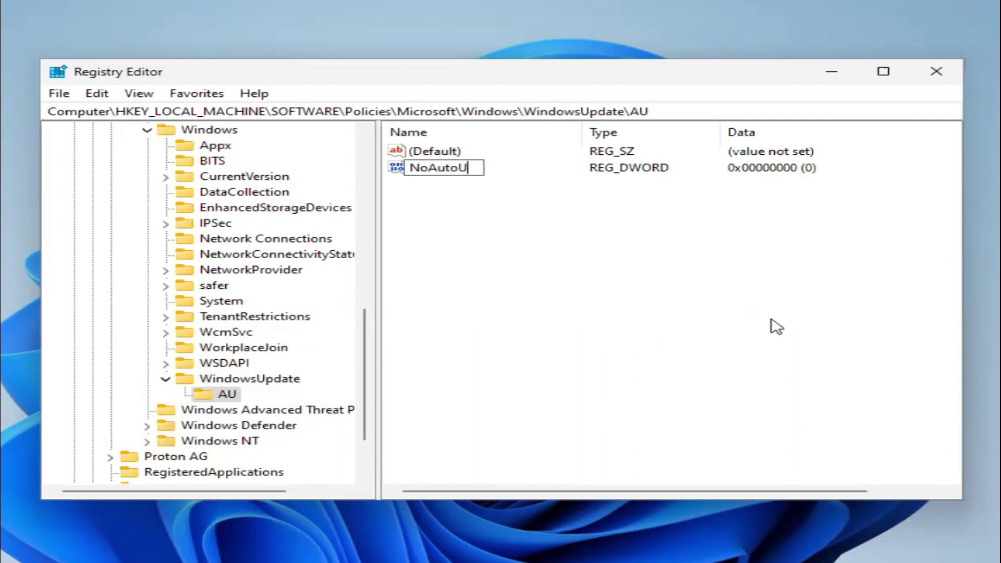
type("pdate")
key("Return")
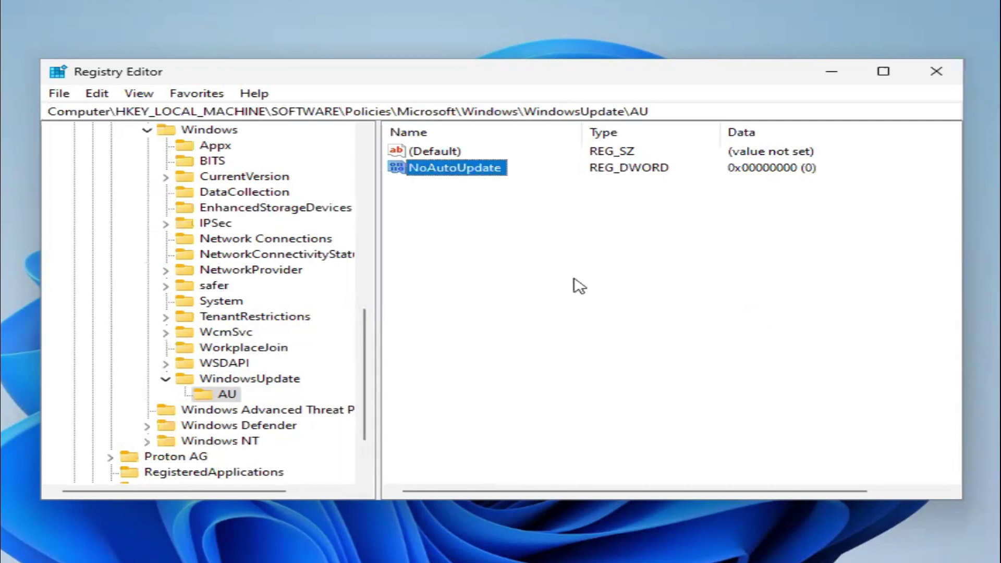
Change the NoAutoUpdate value data from 0 to 1.
right_click(472, 174)
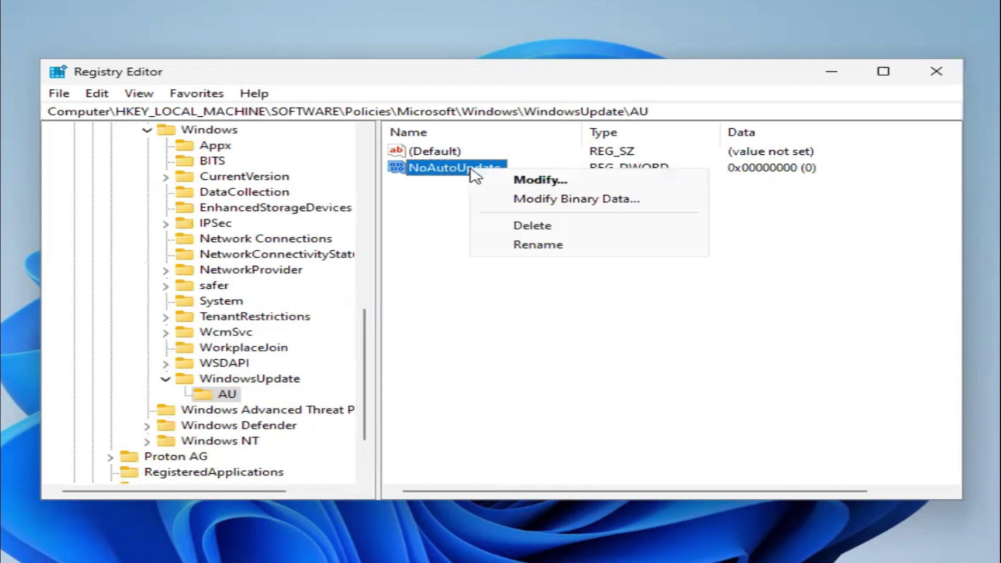
left_click(515, 181)
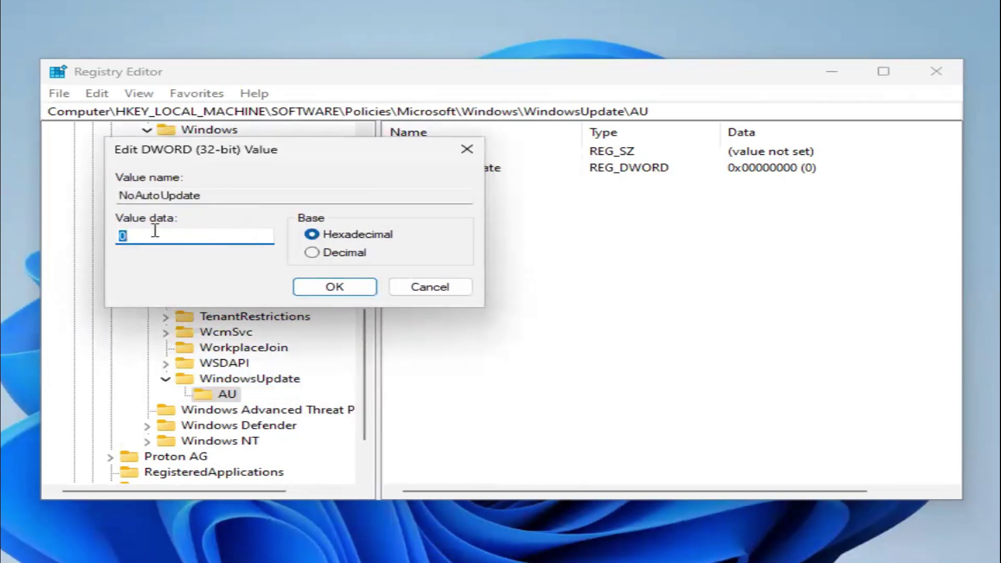
type("1")
left_click(335, 289)
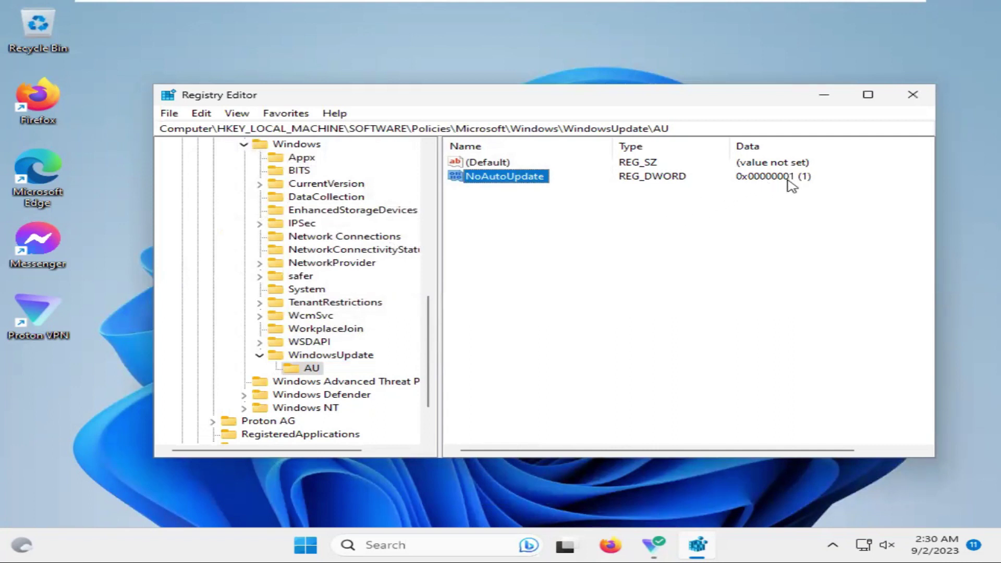
left_click(675, 301)
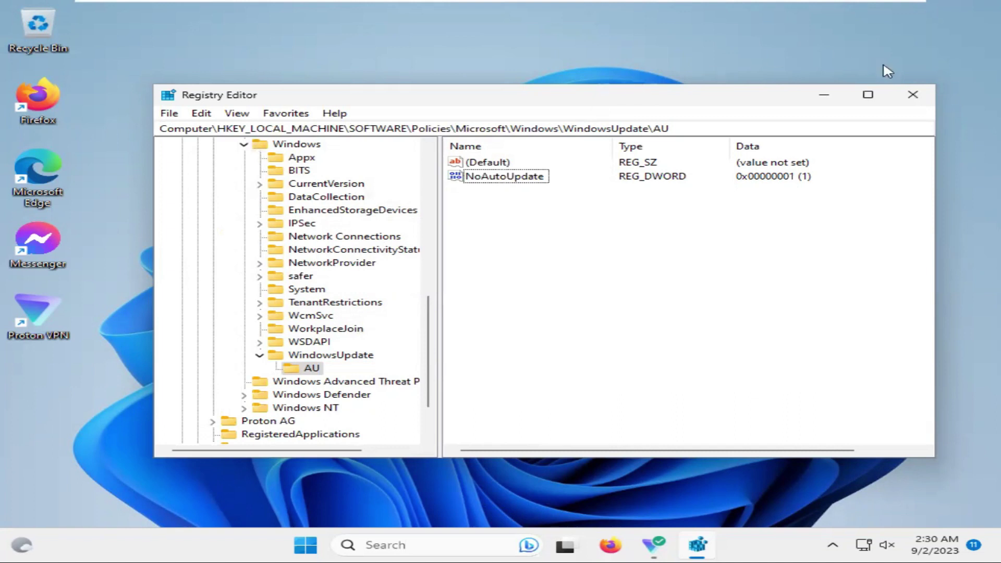
Close Registry Editor and search the Start menu for 'gpedit'.
left_click(913, 97)
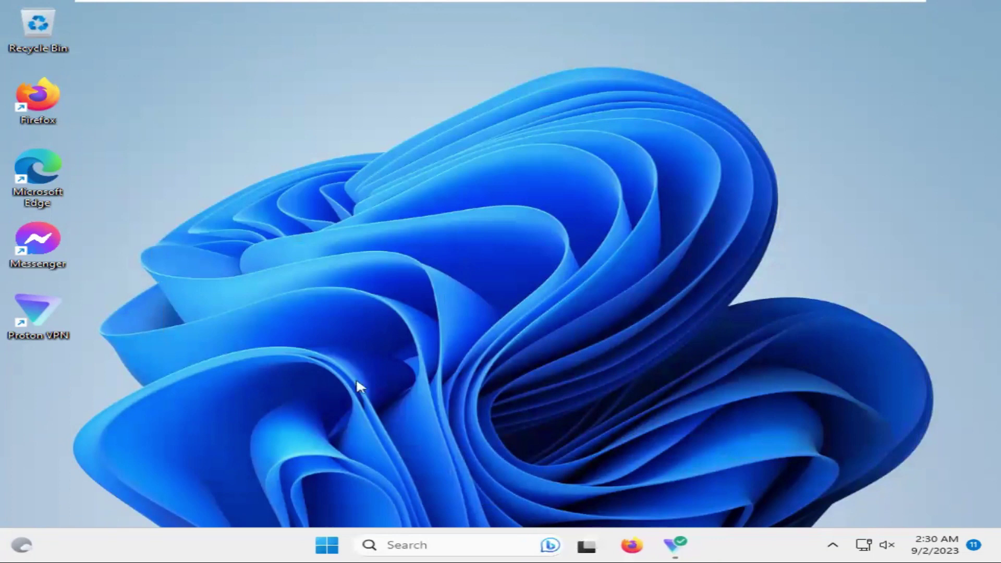
left_click(327, 545)
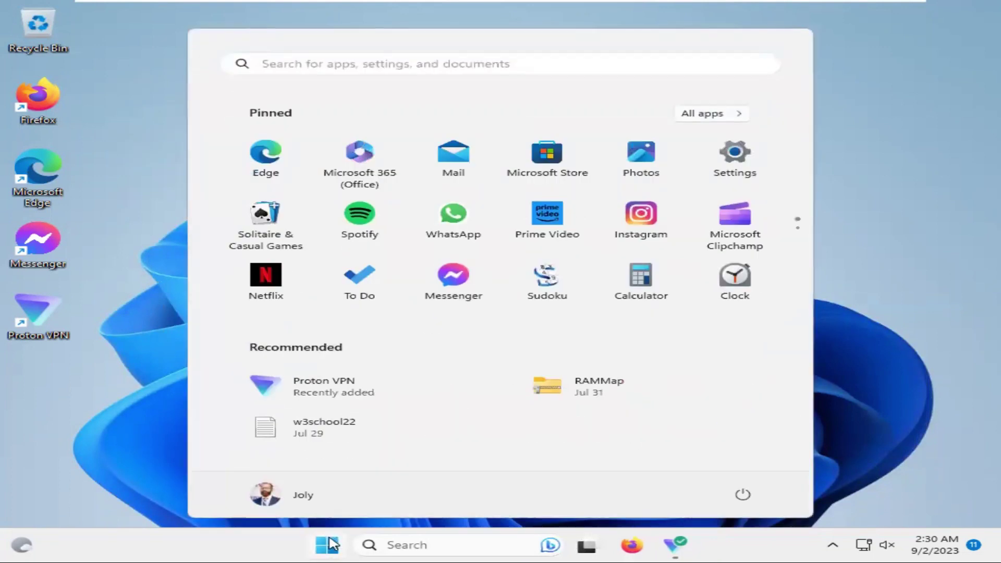
left_click(365, 62)
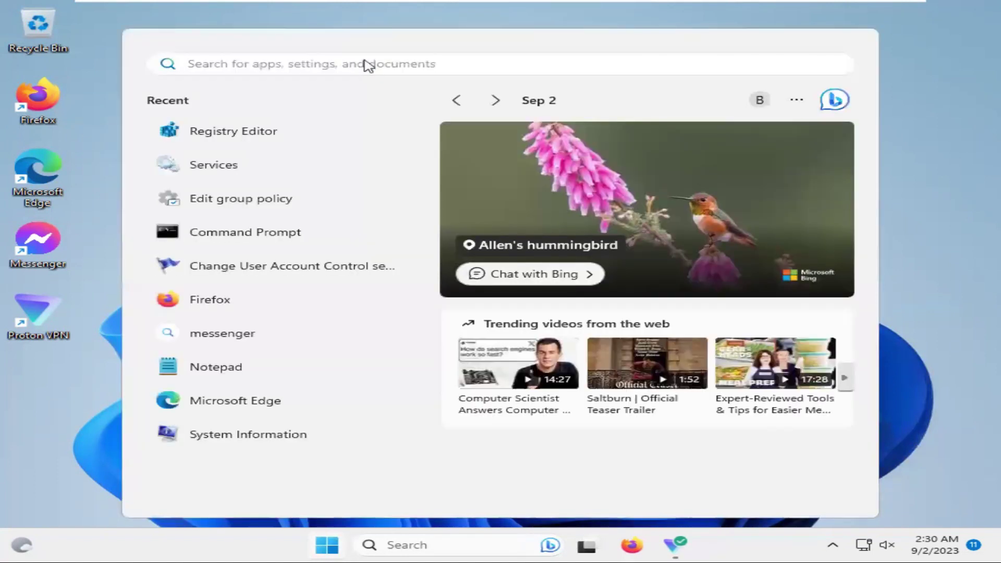
type("g")
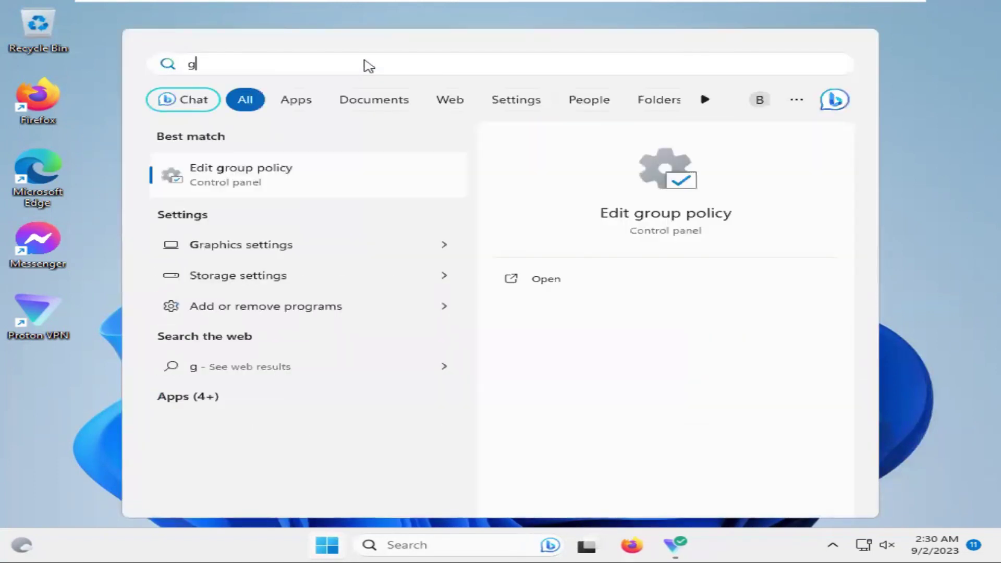
type("pedit")
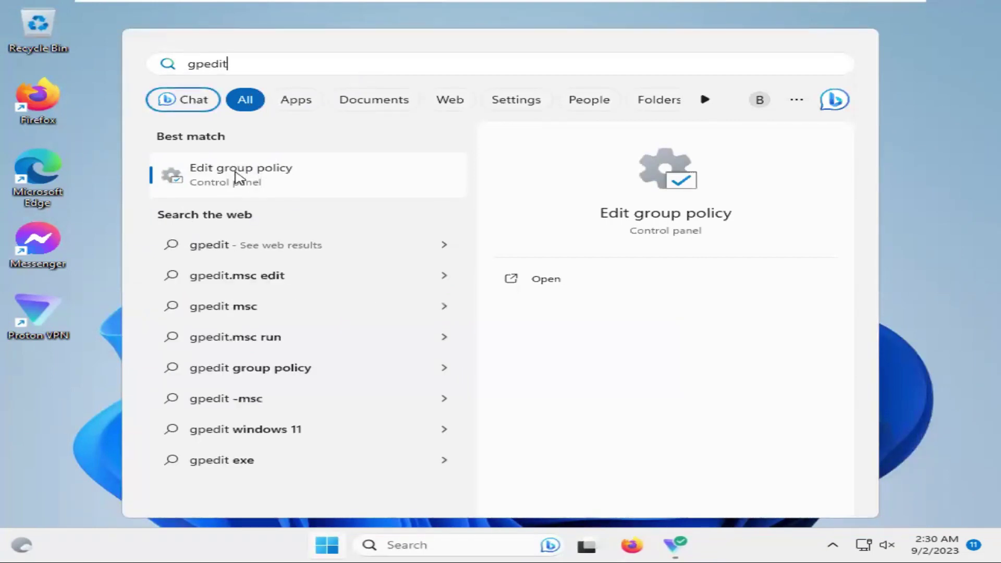
Launch Edit group policy and expand Computer Configuration's Administrative Templates folder.
left_click(238, 178)
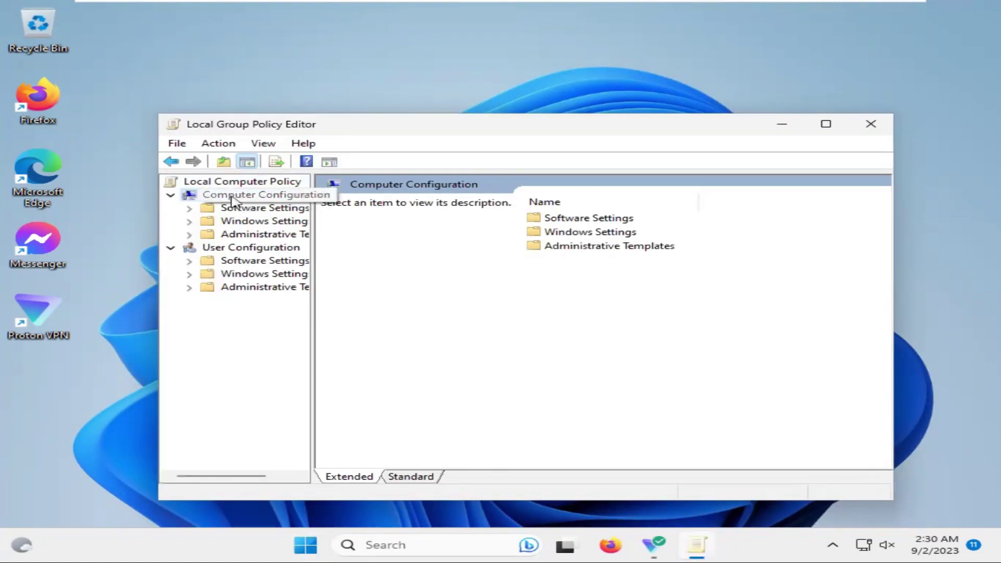
left_click(190, 235)
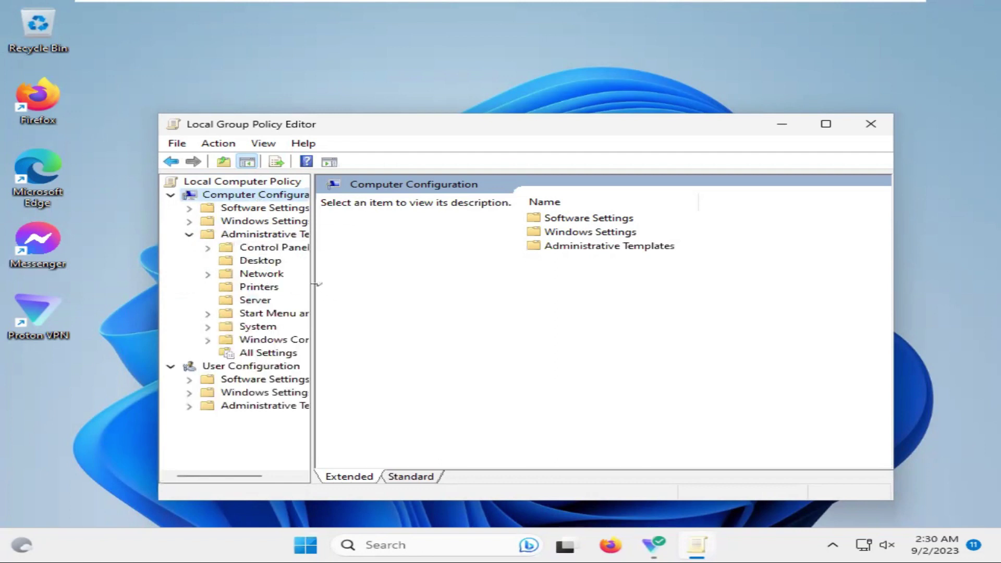
left_click_drag(312, 284, 370, 282)
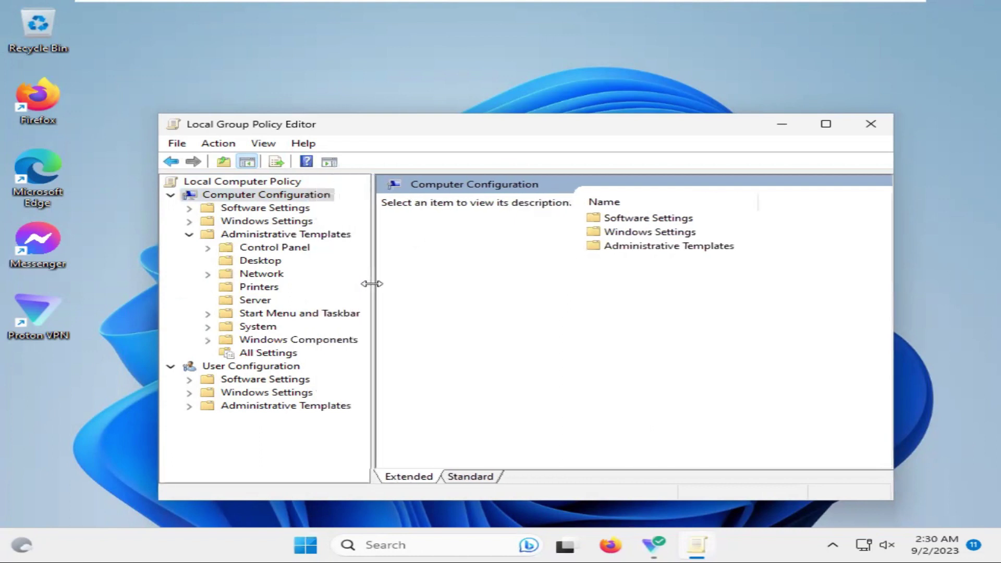
Expand Windows Components > Windows Update and widen the tree pane so names show fully.
left_click(208, 341)
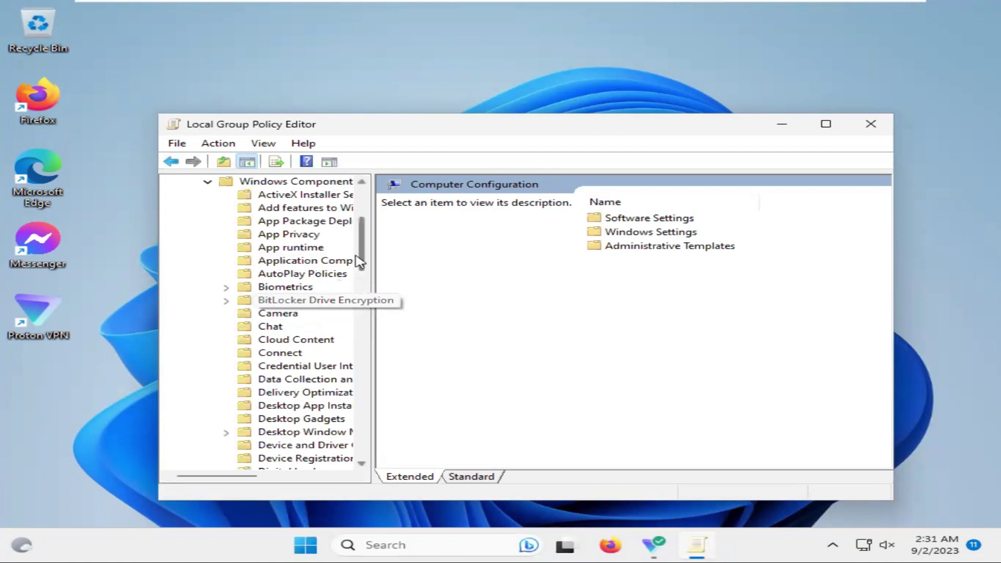
left_click_drag(364, 252, 379, 323)
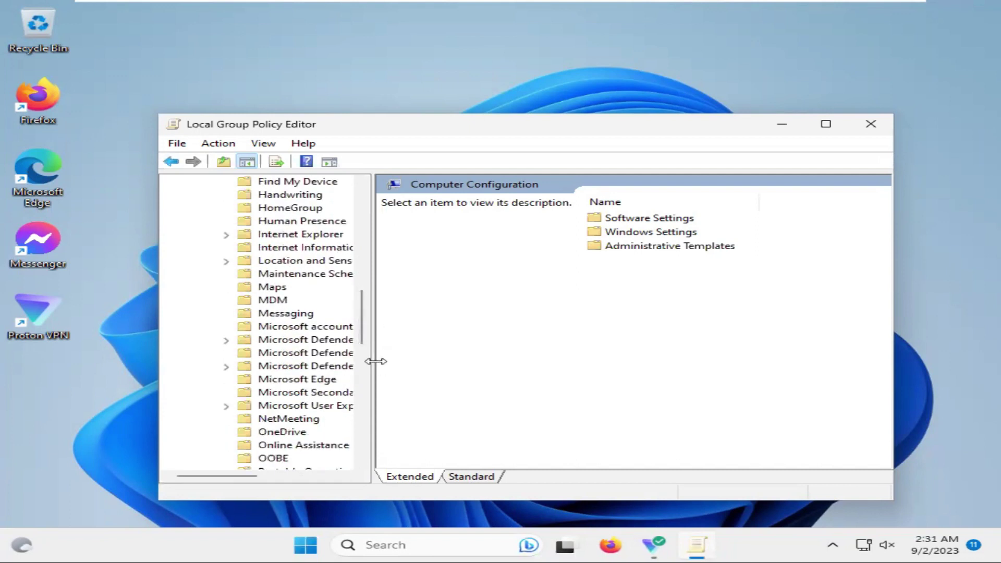
left_click_drag(375, 360, 408, 443)
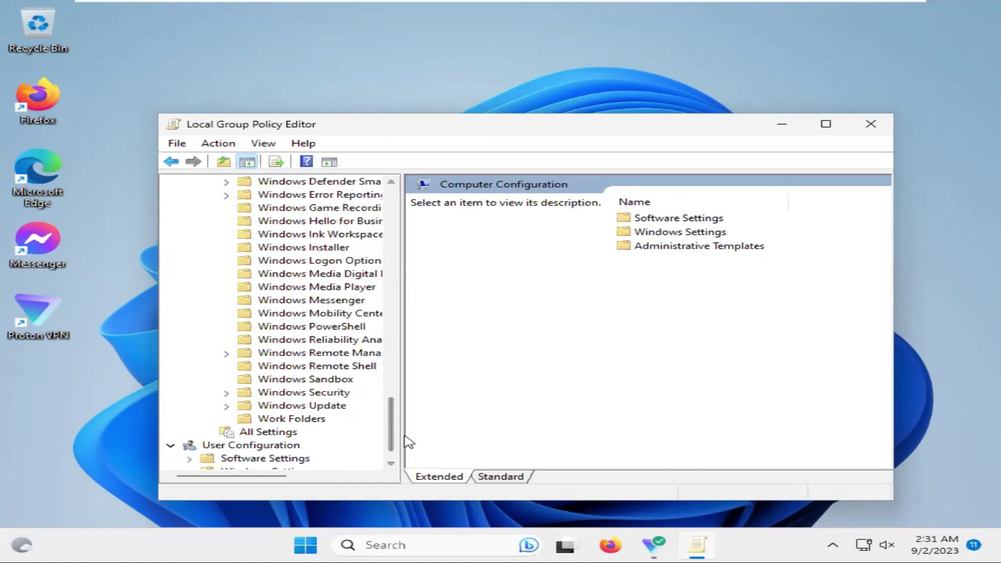
left_click(227, 406)
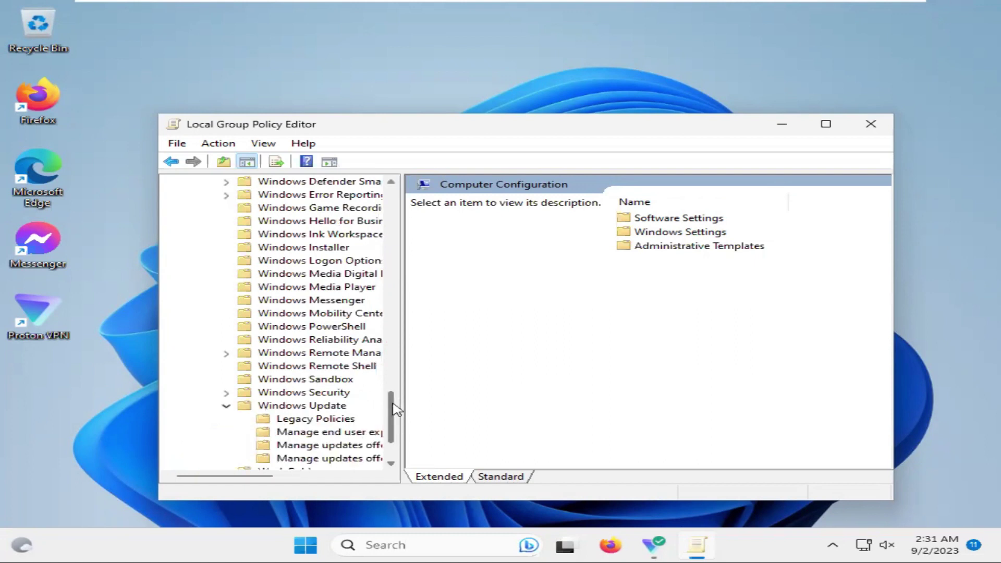
left_click_drag(392, 403, 403, 438)
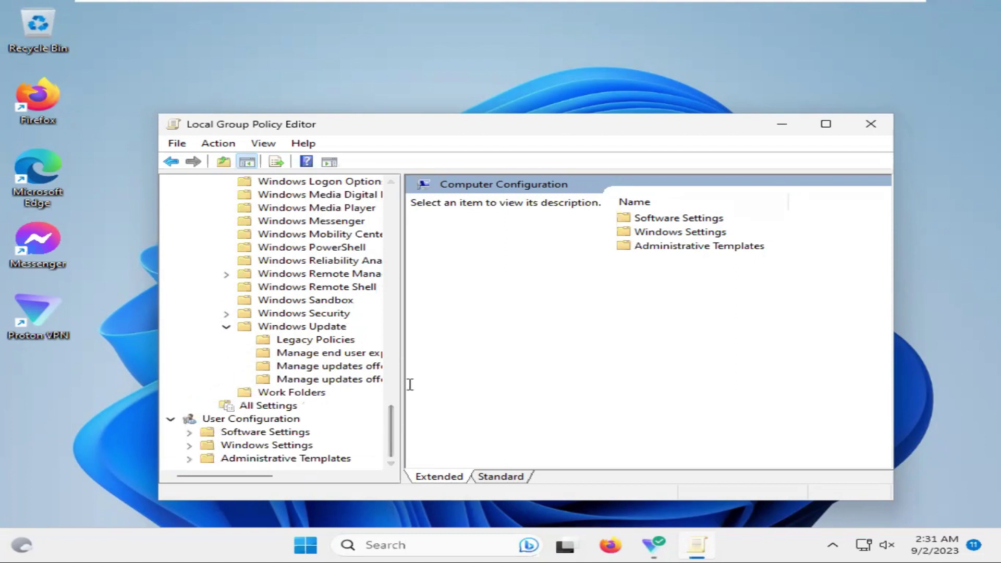
left_click_drag(403, 381, 454, 378)
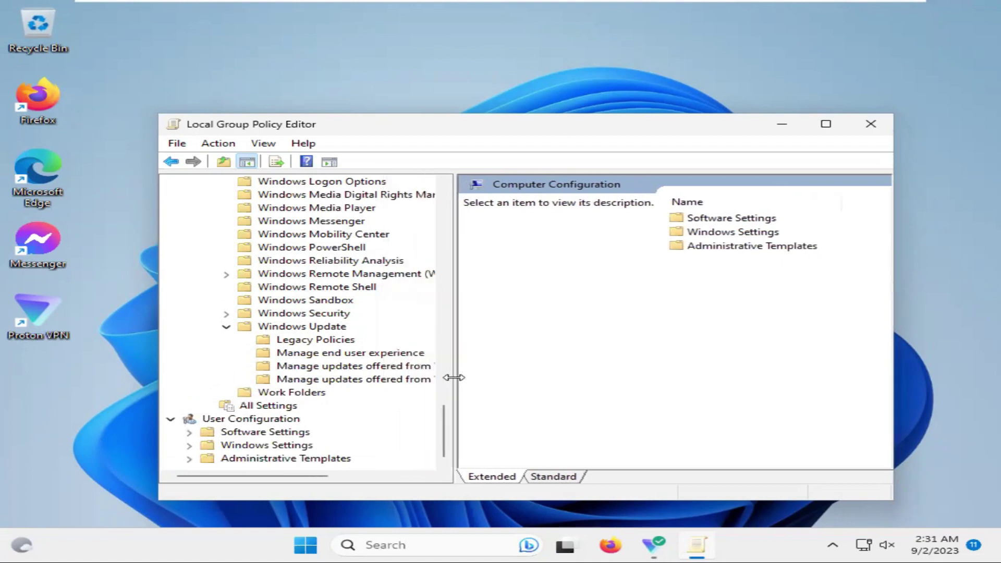
List the Manage end user experience policies and bring up actions for Configure Automatic Updates.
left_click(367, 356)
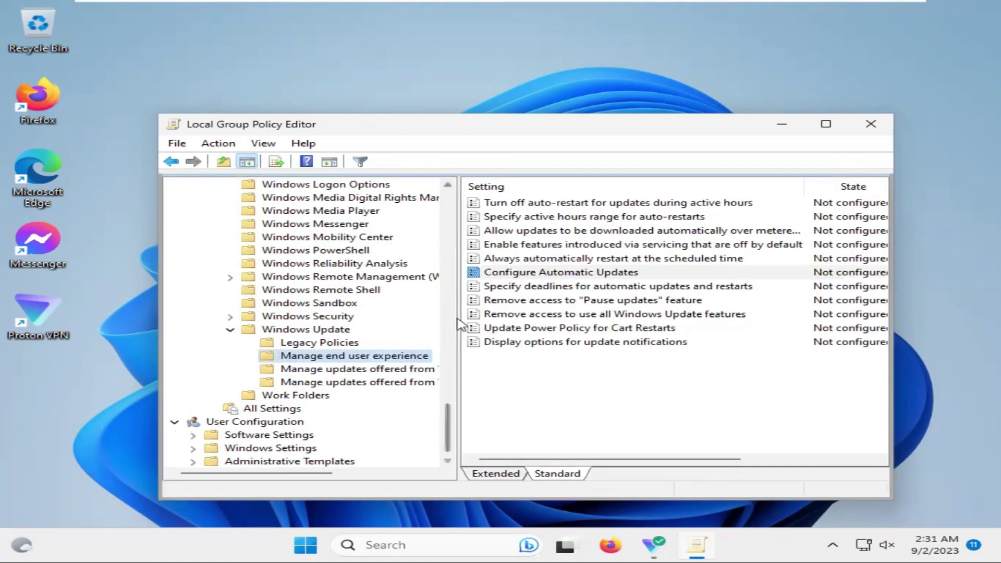
left_click(515, 274)
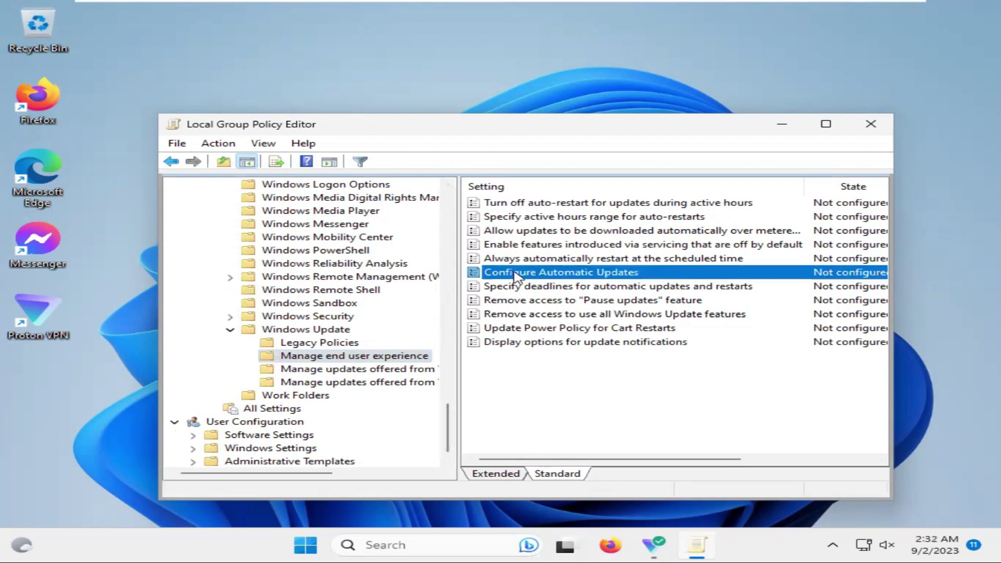
right_click(566, 279)
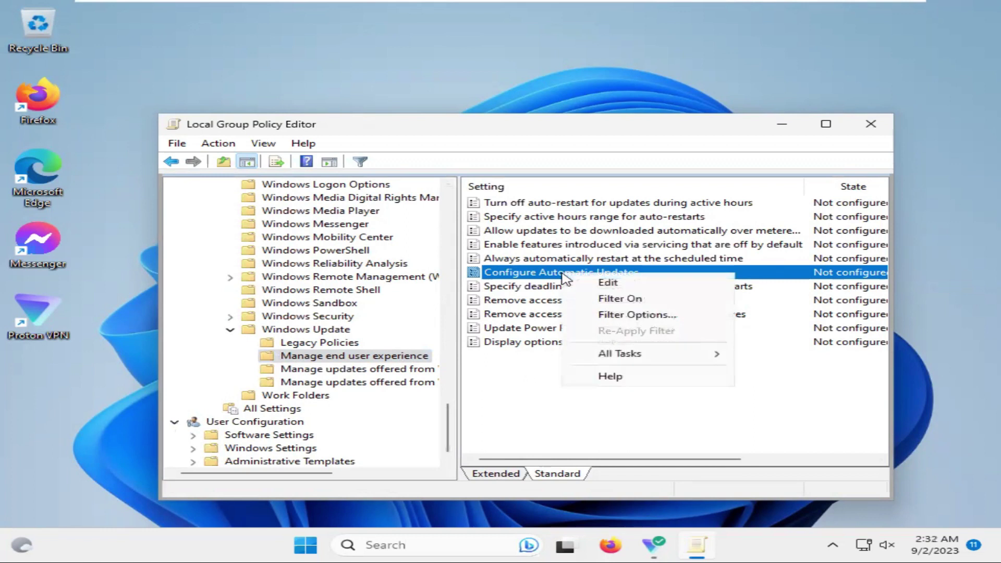
Set Configure Automatic Updates to Disabled, apply it, and verify the list shows Disabled.
left_click(605, 284)
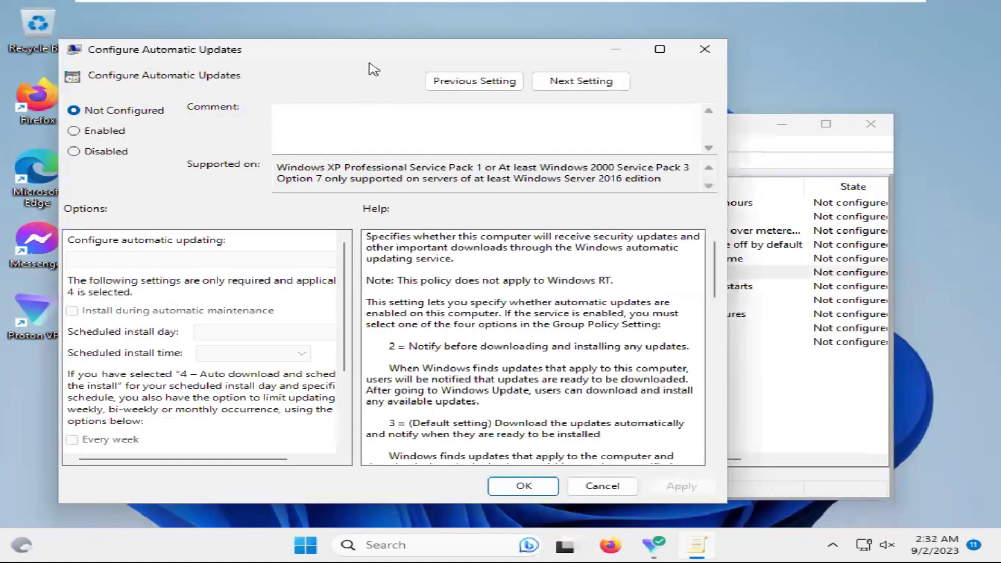
left_click_drag(371, 64, 454, 53)
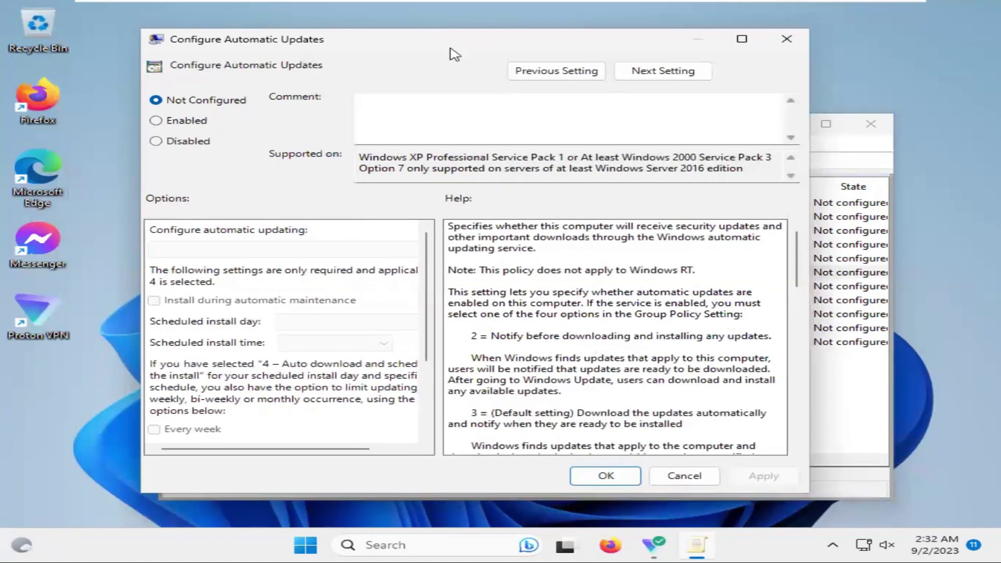
left_click(157, 142)
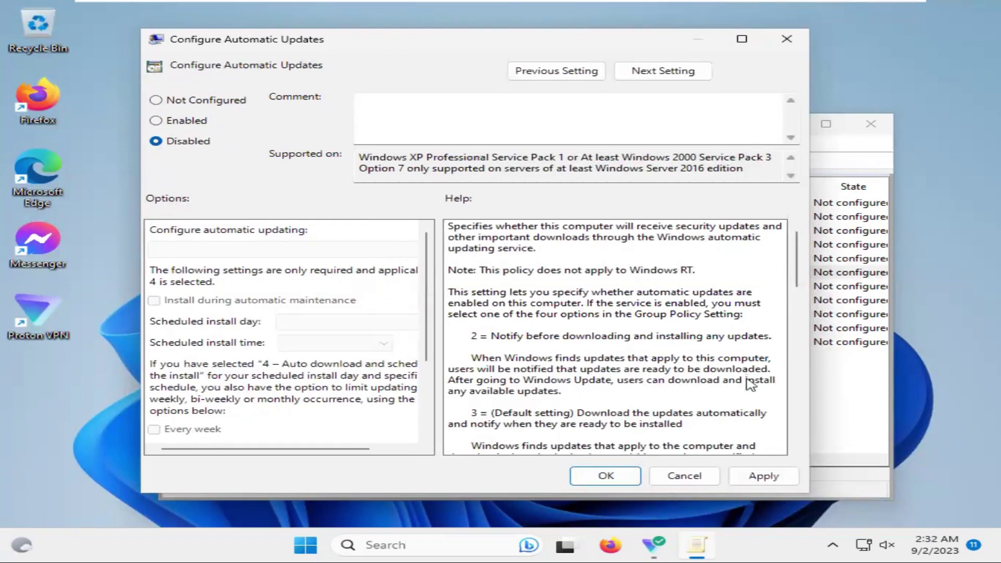
left_click(774, 477)
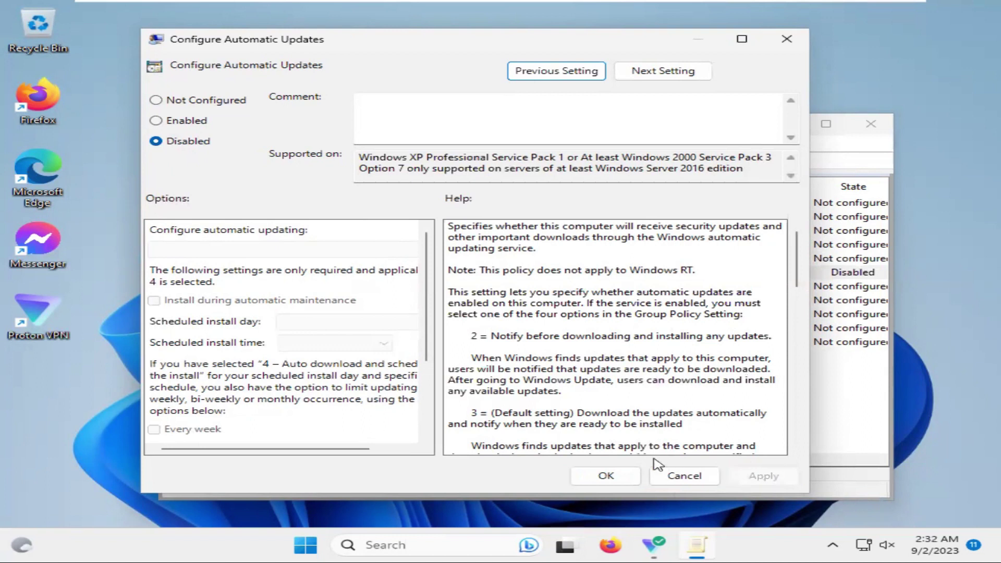
left_click(606, 476)
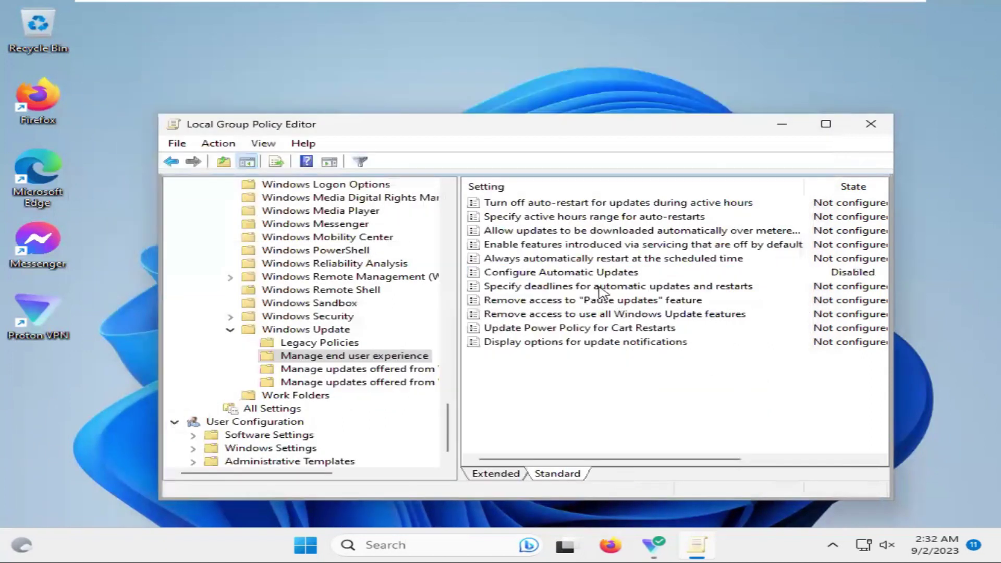
left_click(613, 281)
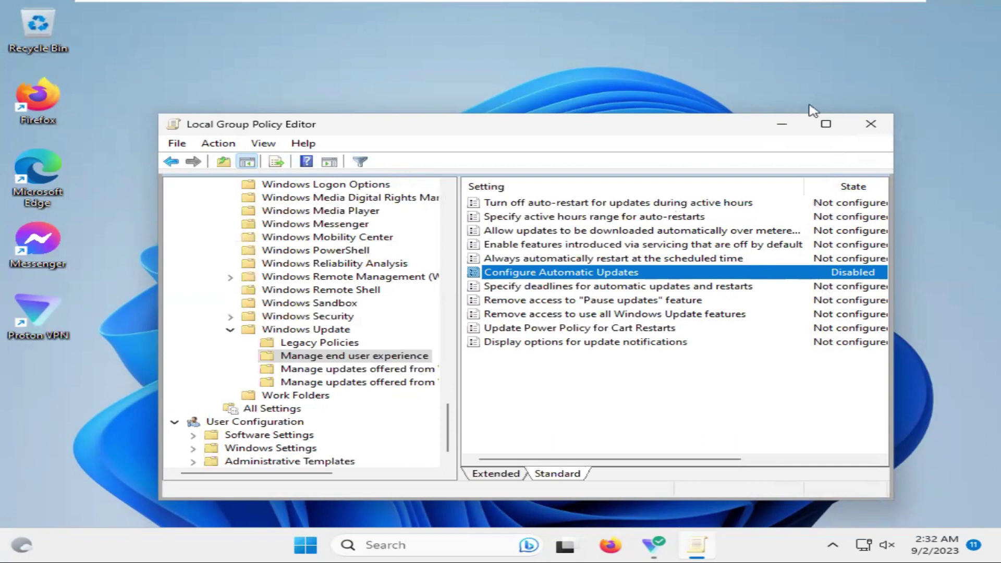
left_click(870, 123)
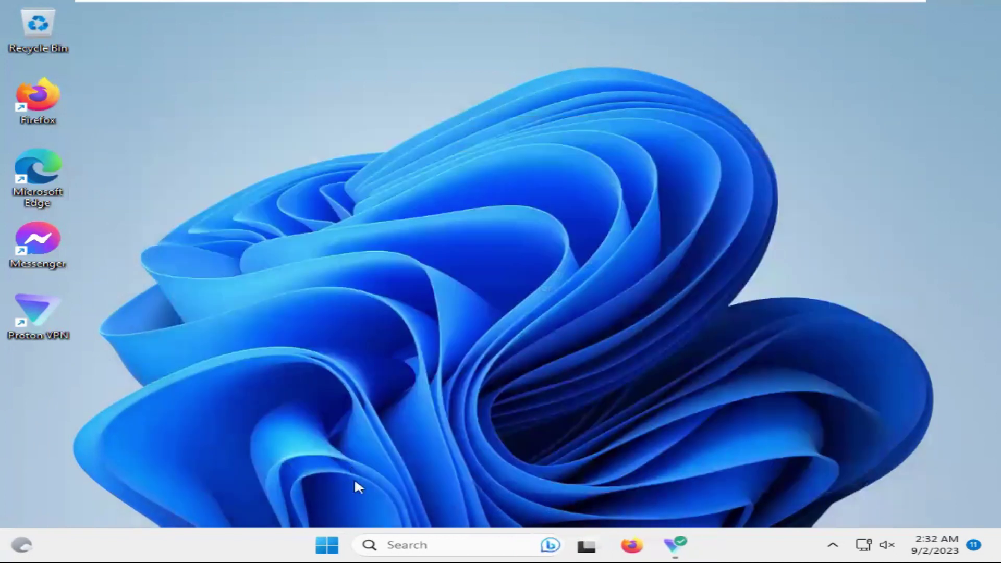
left_click(329, 545)
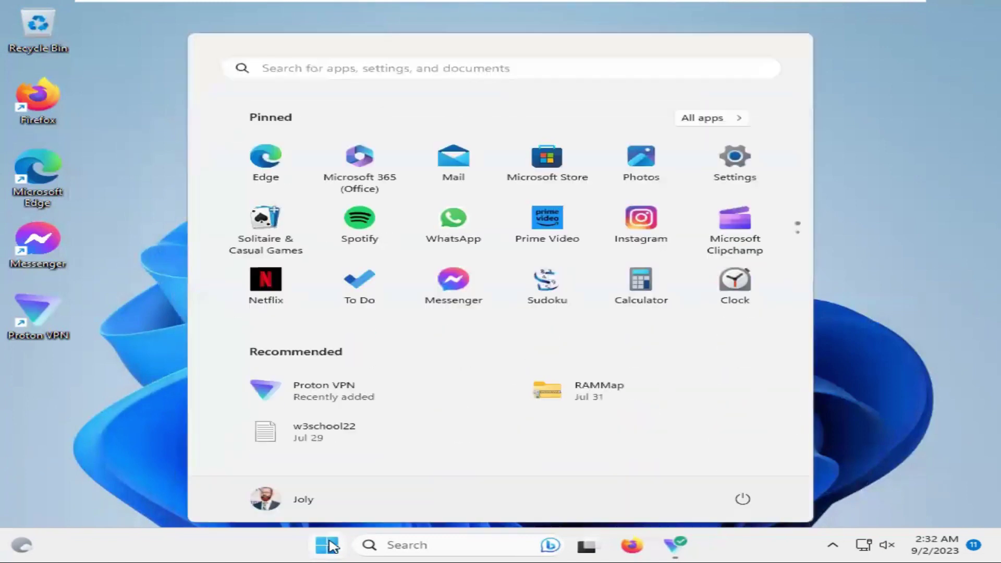
left_click(745, 497)
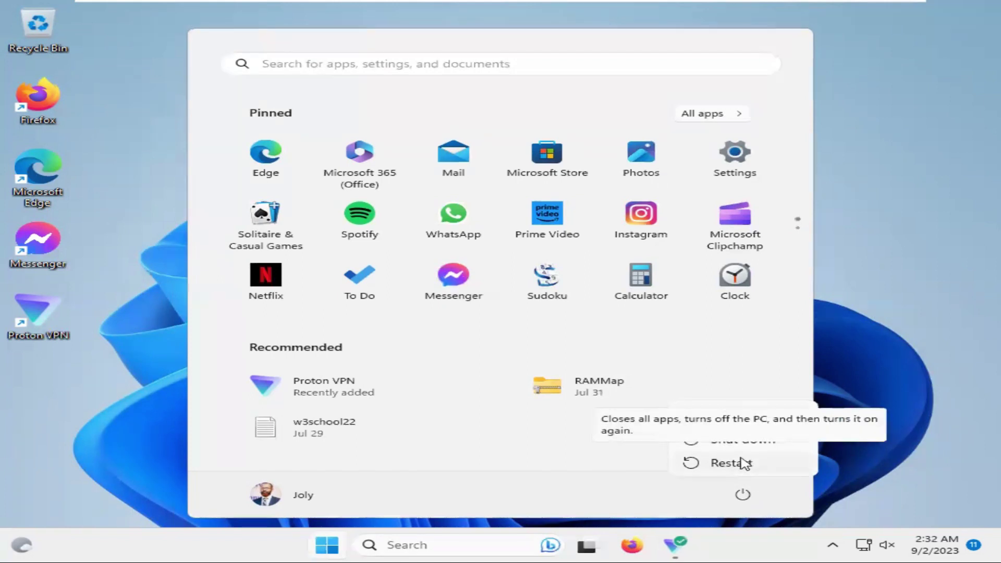
key("Escape")
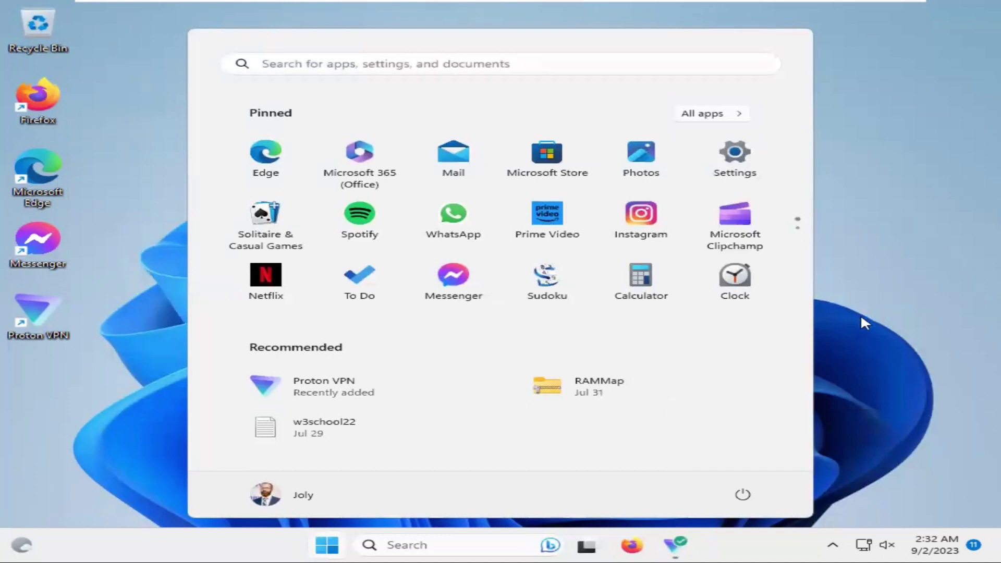
key("Escape")
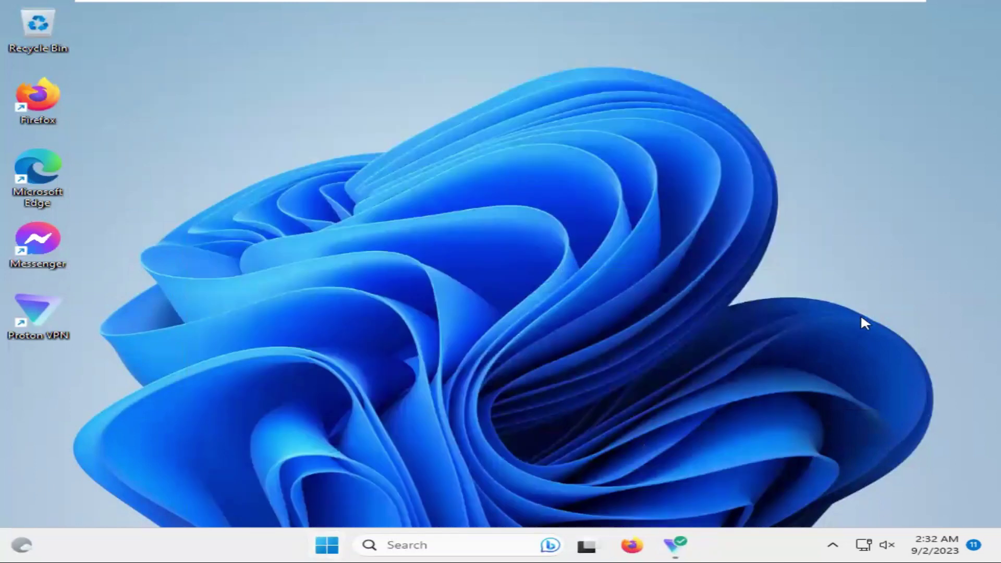